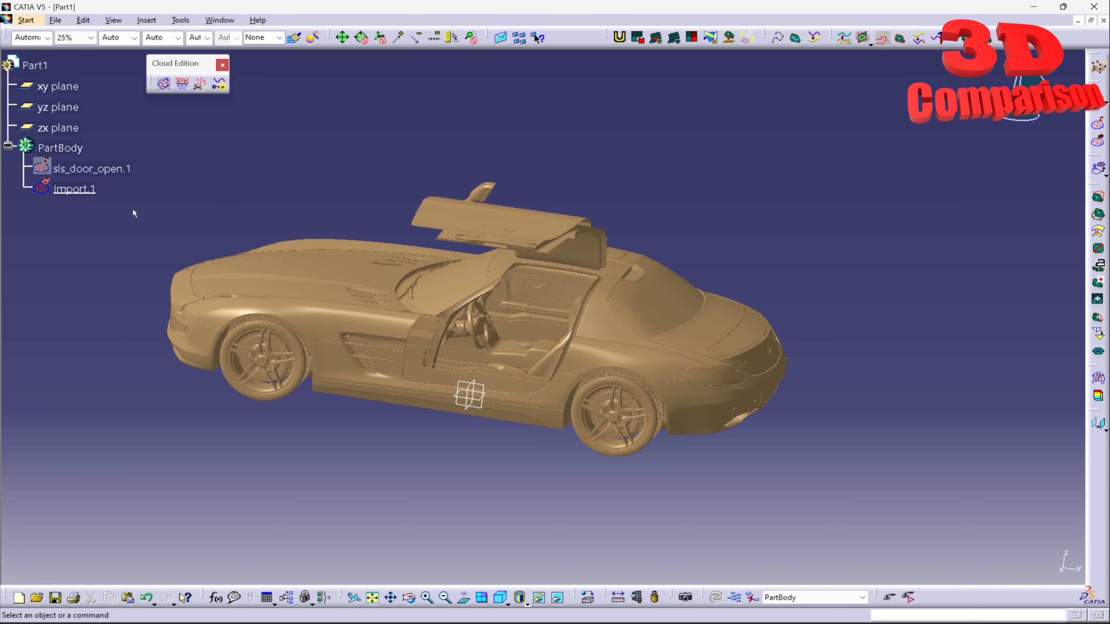
Hide and re-show Import.1 to compare it with the sls_door_open.1 car mesh
right_click(86, 189)
left_click(135, 227)
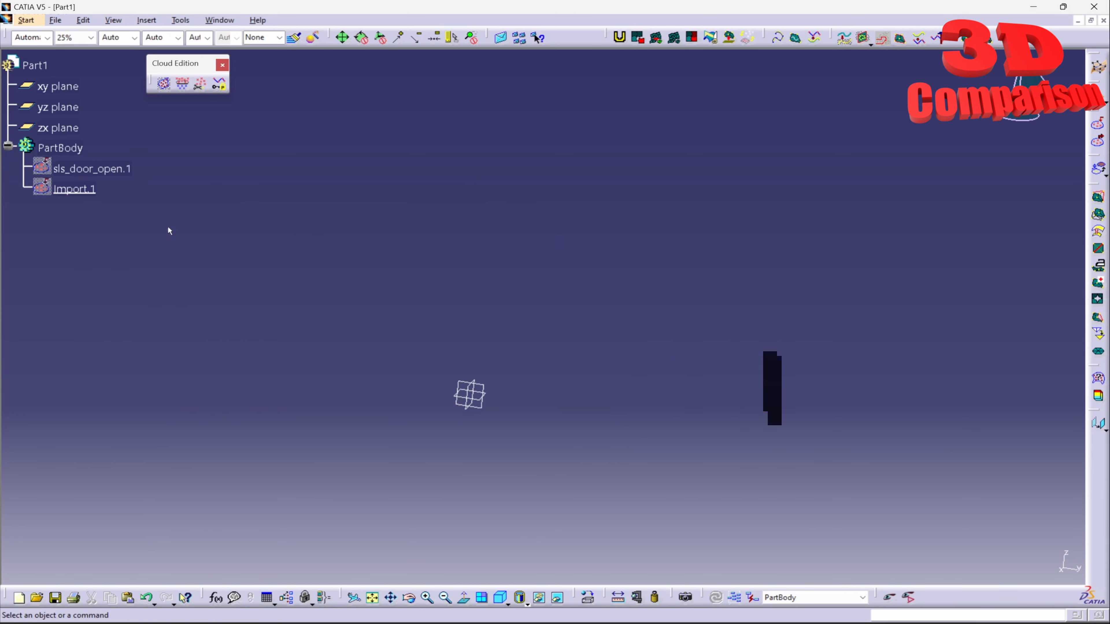
right_click(89, 190)
left_click(118, 230)
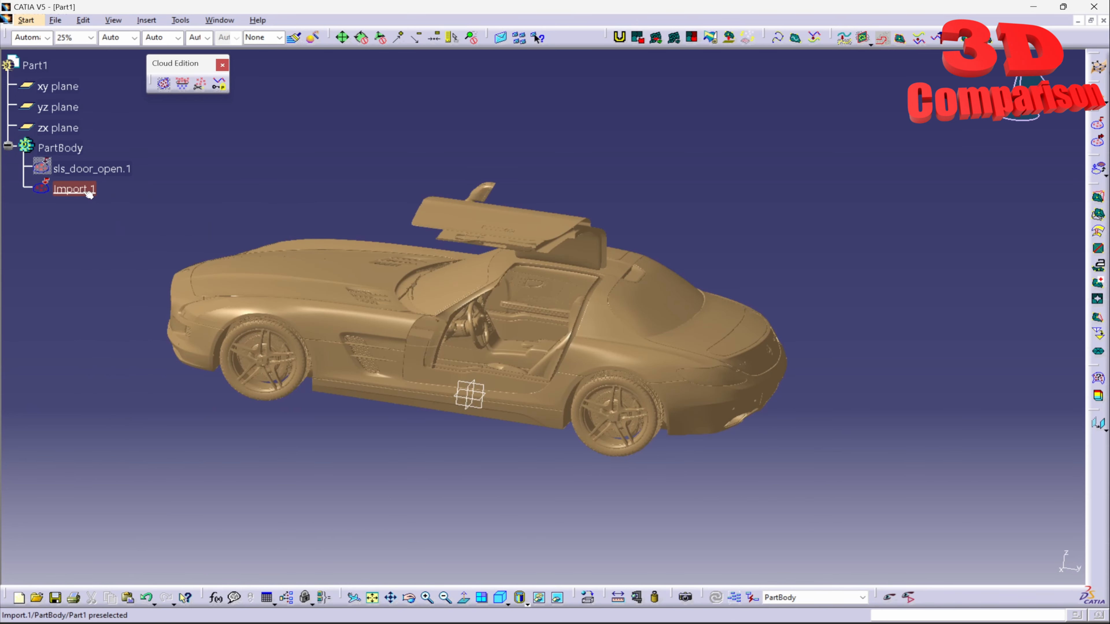
Delete Import.1 from PartBody, leaving only sls_door_open.1
left_click(87, 190)
key("Delete")
right_click(91, 169)
left_click(119, 209)
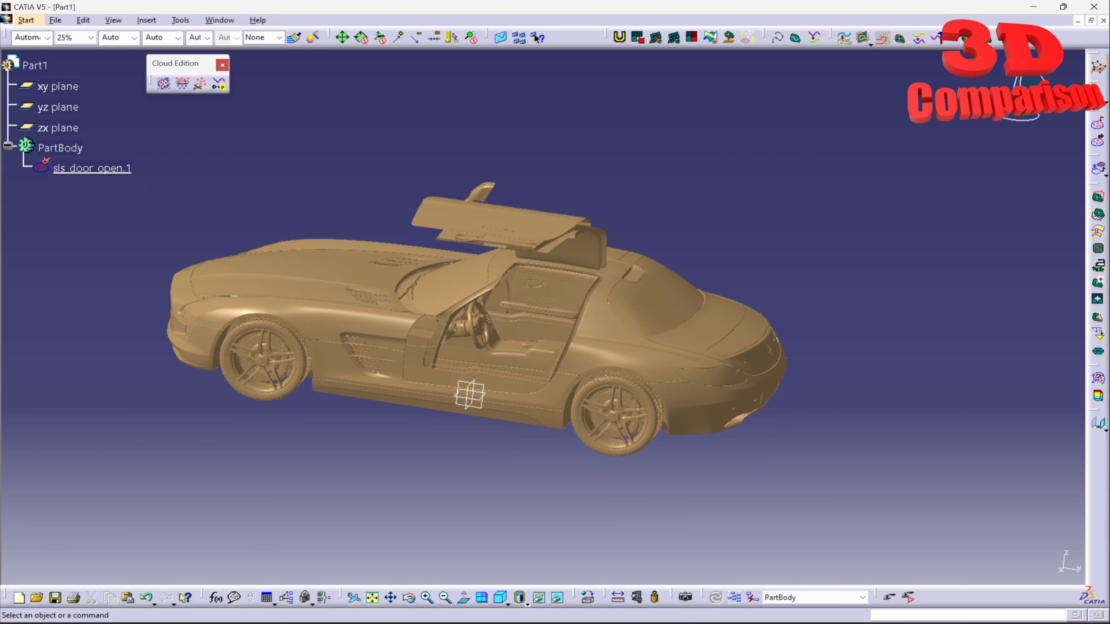
In Blender, orbit the car to a side view and select both seats
mouse_move(772, 623)
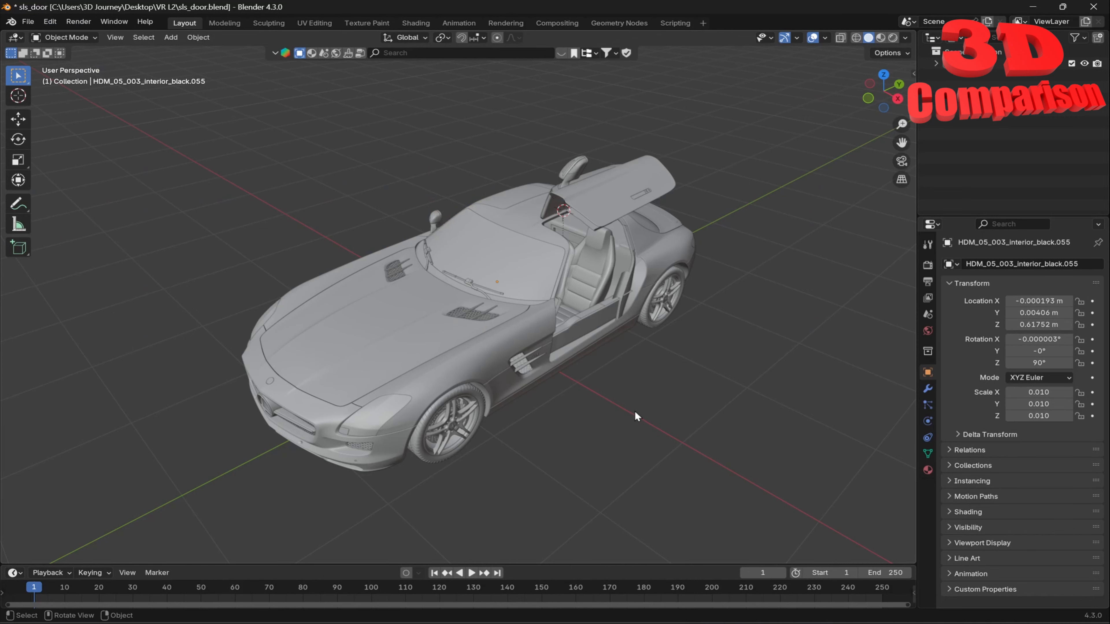
middle_click_drag(635, 410, 569, 352)
left_click(560, 273)
left_click(542, 254, "shift")
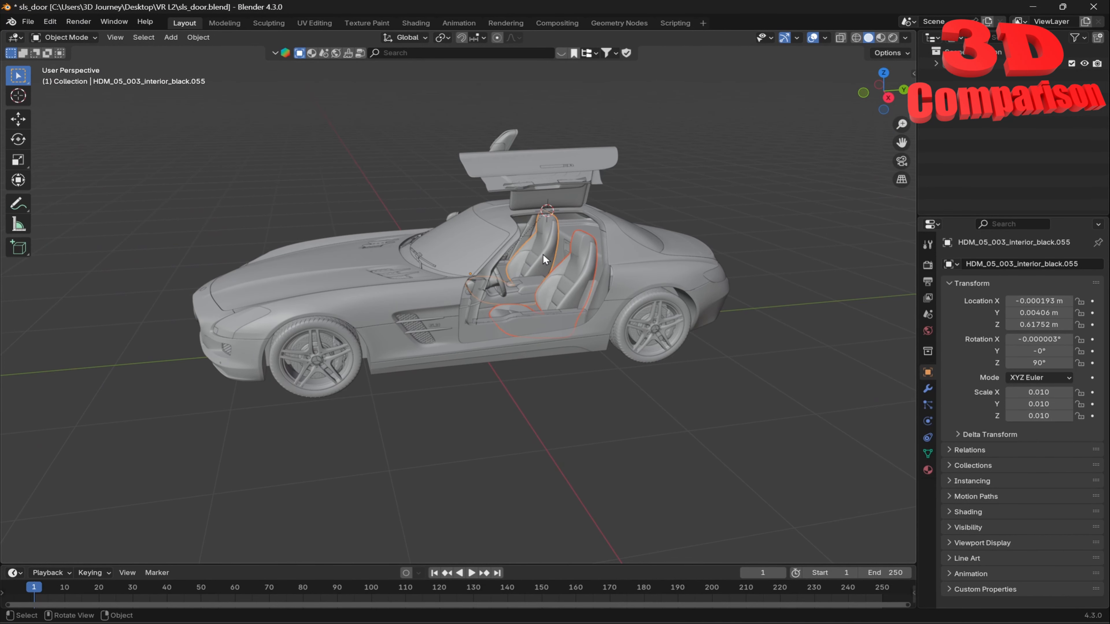
Start an STL export of both selected seats, then cancel it
left_click(28, 22)
mouse_move(94, 202)
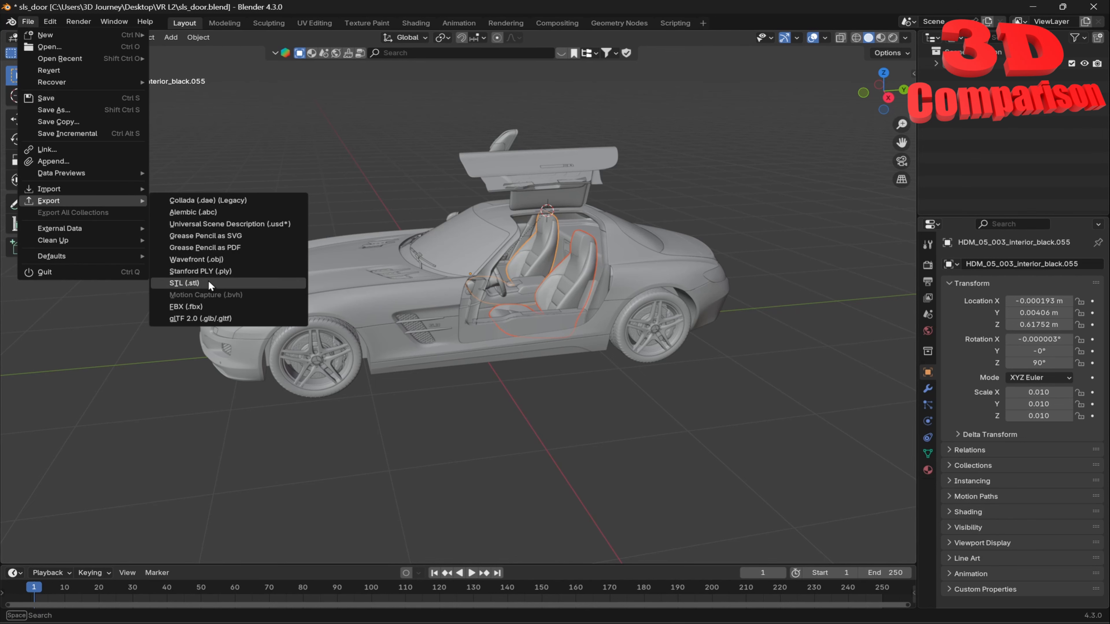
left_click(184, 283)
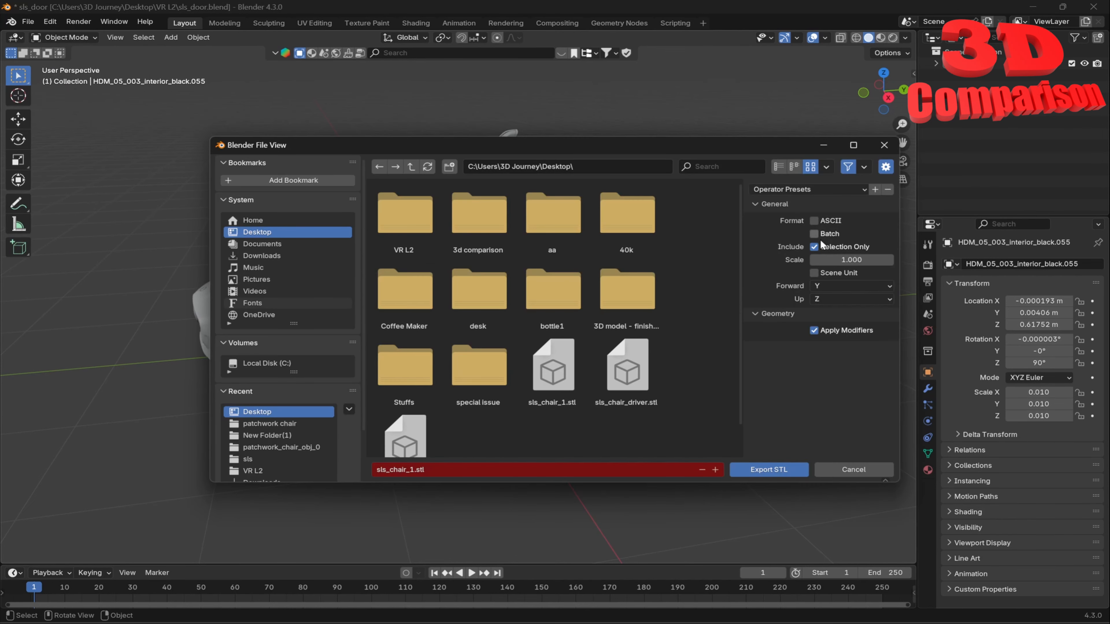
left_click(859, 472)
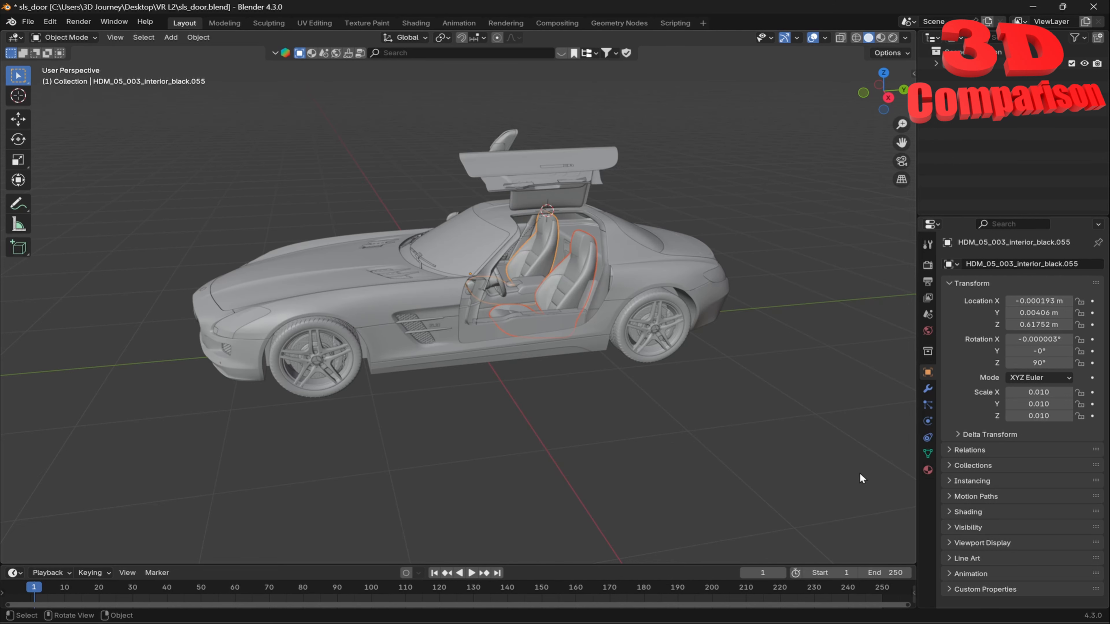
Select only seat interior_black.053 and export it as sls_chair_driver.stl
left_click(559, 287)
left_click(28, 21)
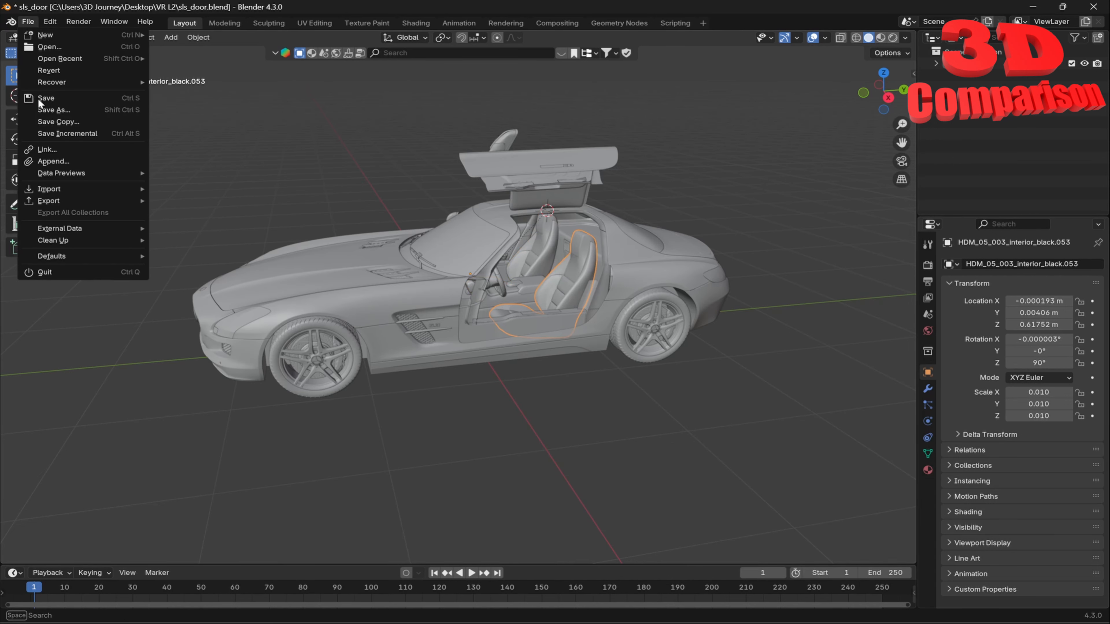
mouse_move(59, 201)
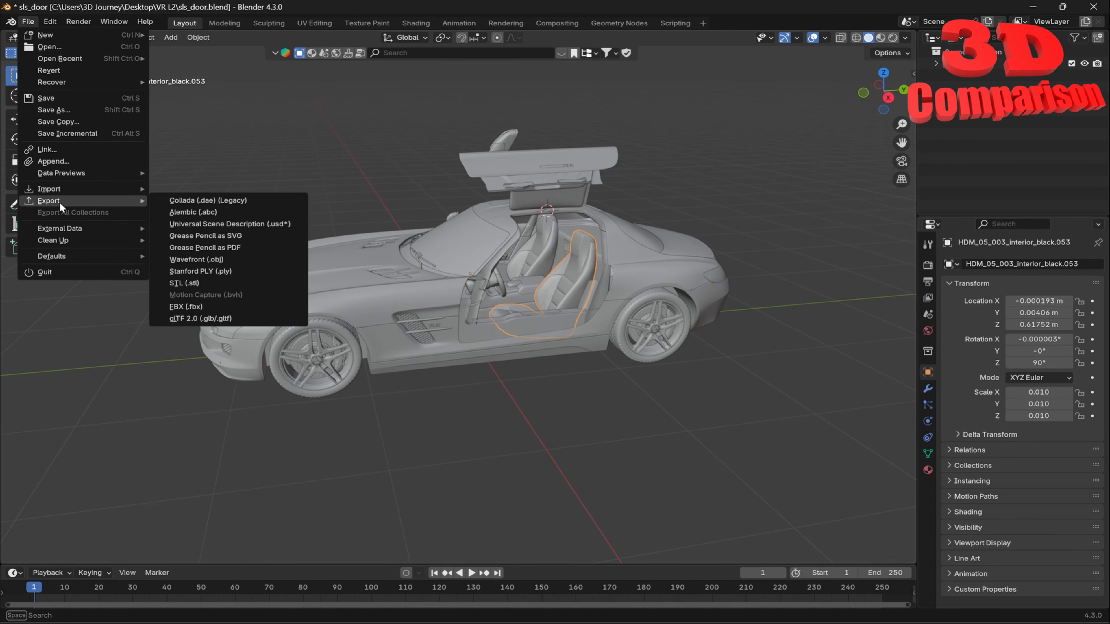
left_click(212, 285)
scroll(574, 420, "down", 1)
left_click(628, 360)
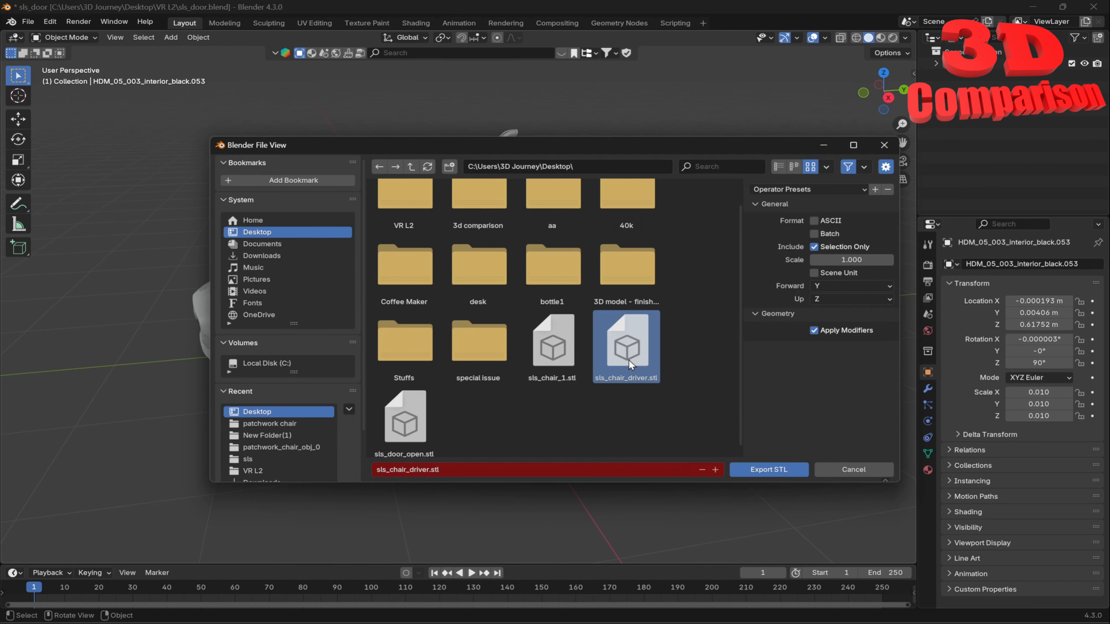
left_click(800, 471)
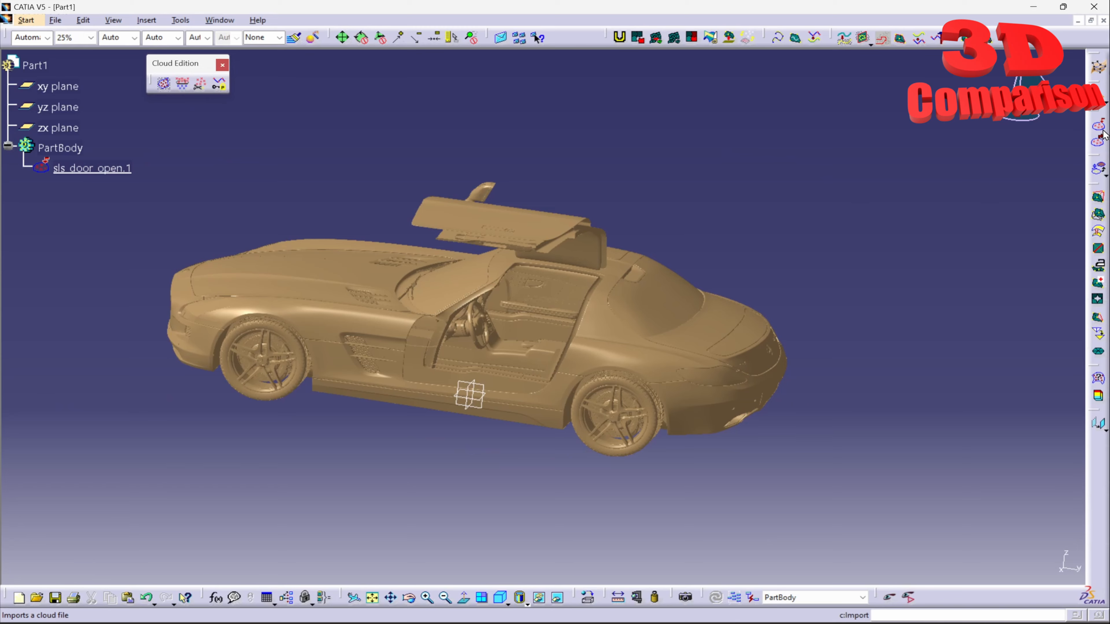
Import sls_chair_driver.stl into the part through the cloud Import dialog
left_click(1101, 131)
left_click(335, 267)
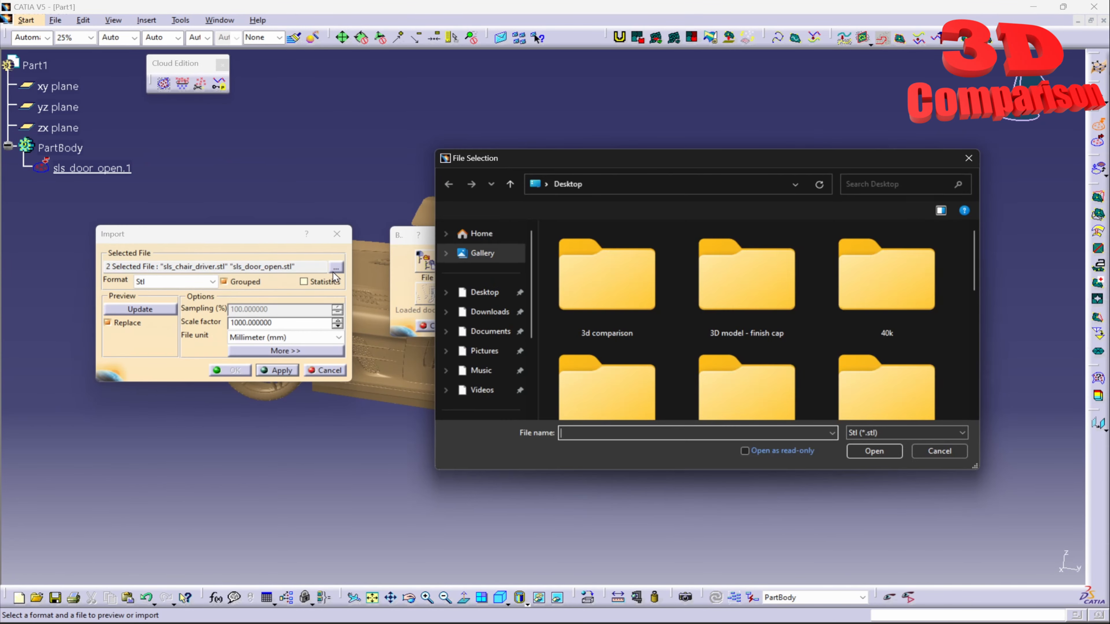
left_click(883, 267)
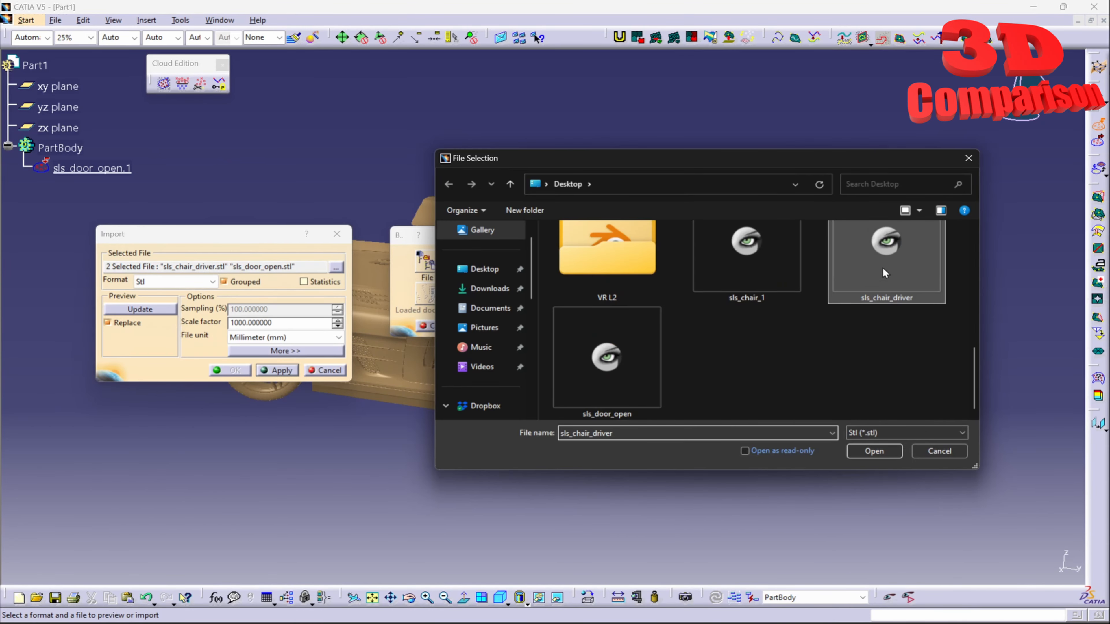
left_click(881, 456)
left_click(277, 370)
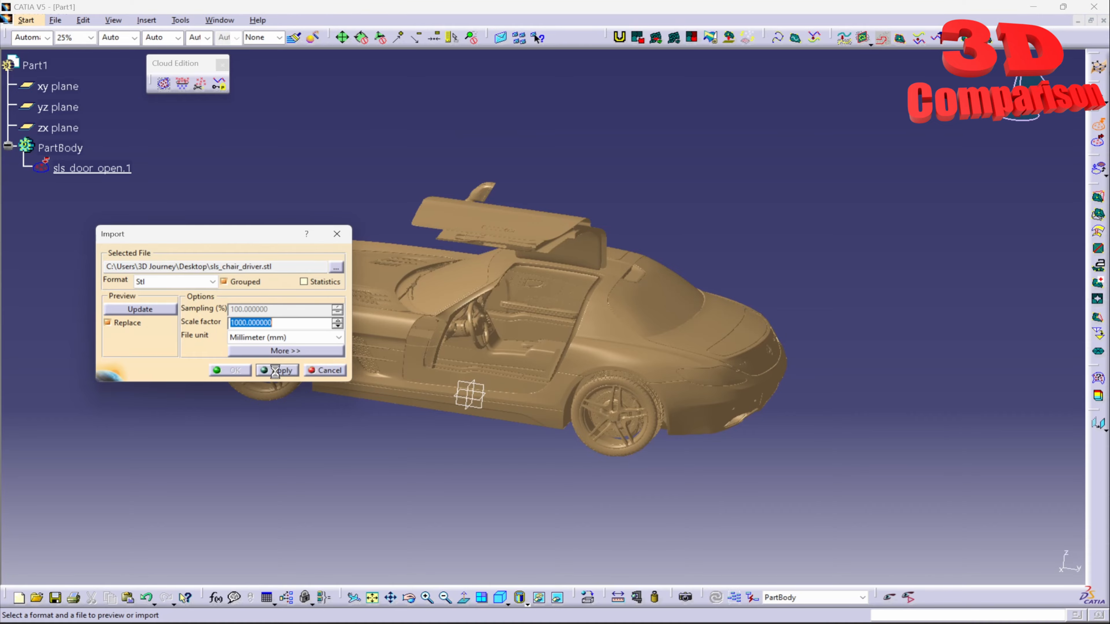
left_click(231, 370)
Select sls_chair_driver.1 and rotate the view to locate the seat in the car
left_click(100, 190)
middle_click_drag(438, 351, 561, 407)
left_click(662, 557)
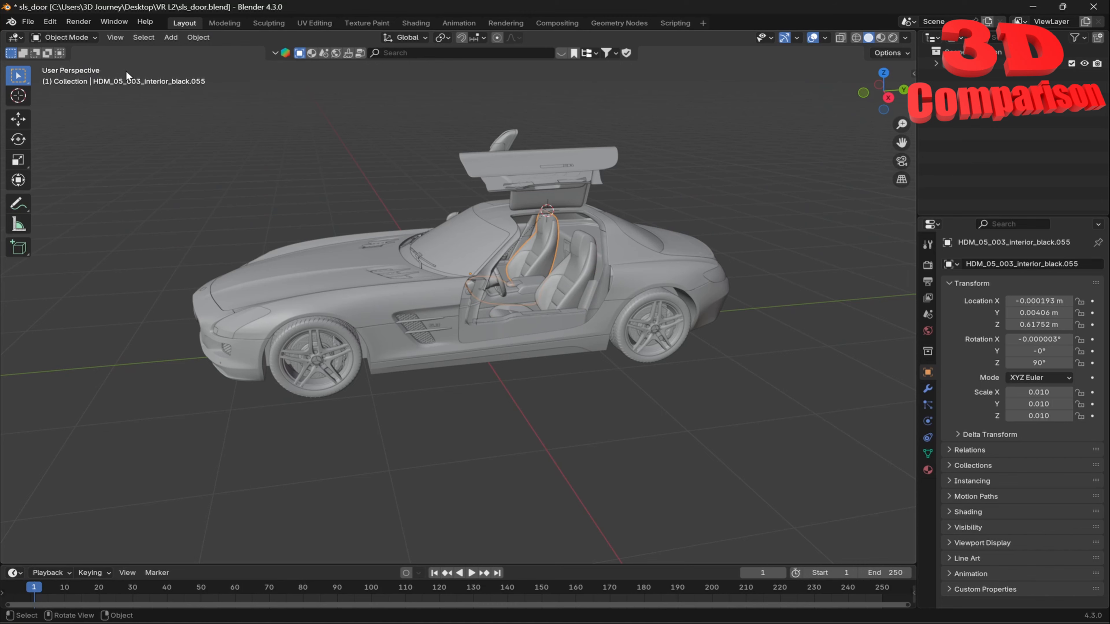
Export the selected seat interior_black.055 to sls_chair_1.stl, overwriting the existing file
left_click(27, 21)
mouse_move(85, 196)
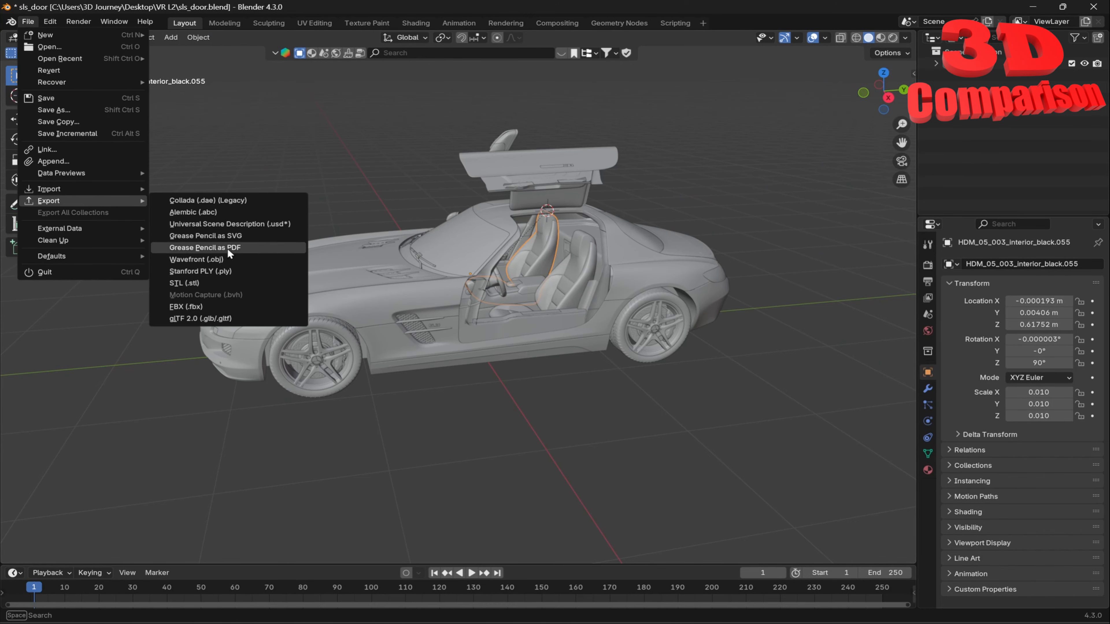
left_click(244, 284)
scroll(637, 408, "down", 1)
left_click(627, 349)
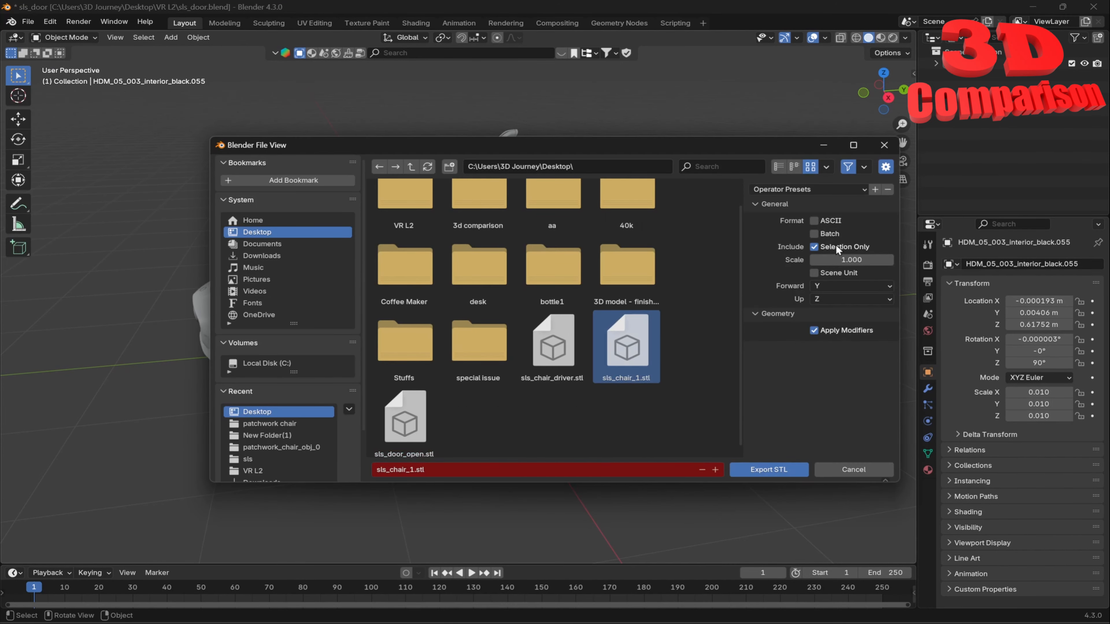
left_click(774, 473)
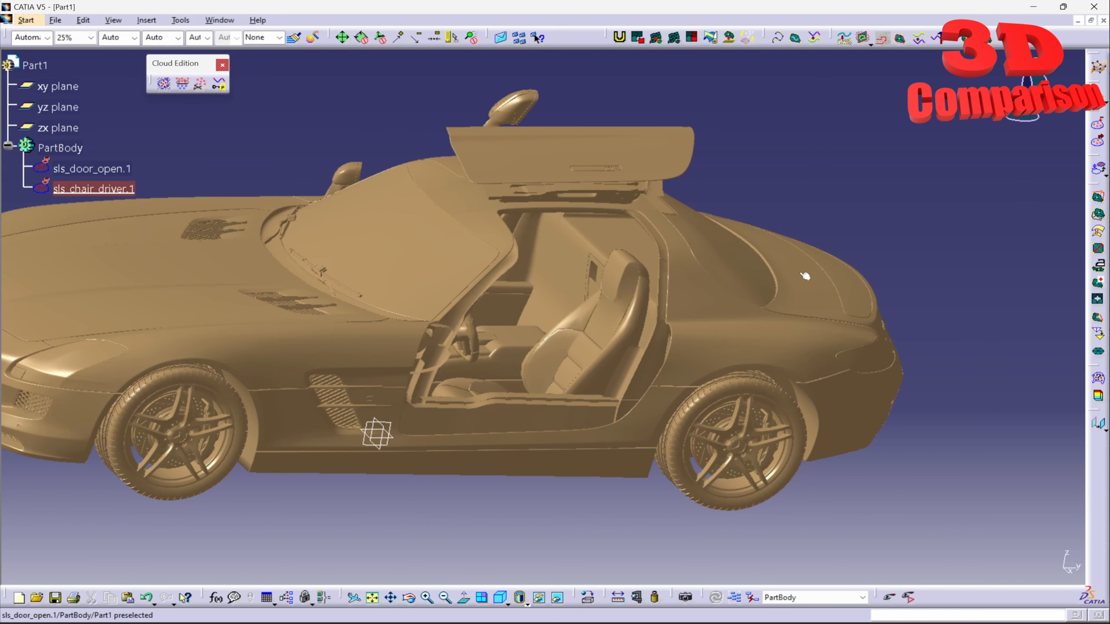
Import sls_chair_1.stl as the second seat and rotate the view toward the open door
left_click(1096, 126)
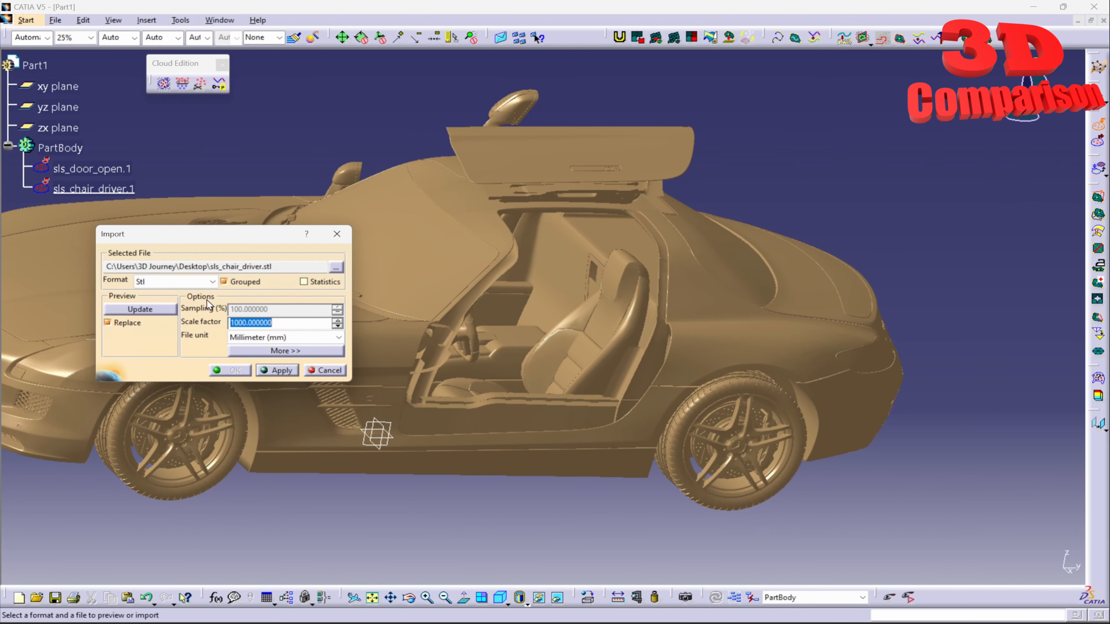
left_click(335, 266)
scroll(708, 340, "down", 5)
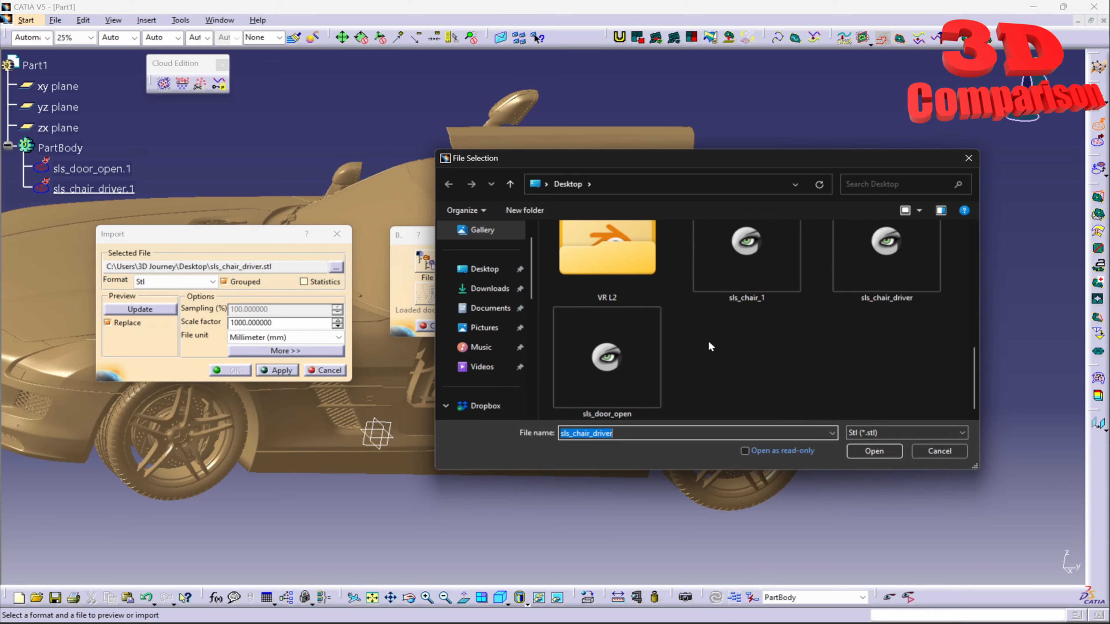
double_click(728, 275)
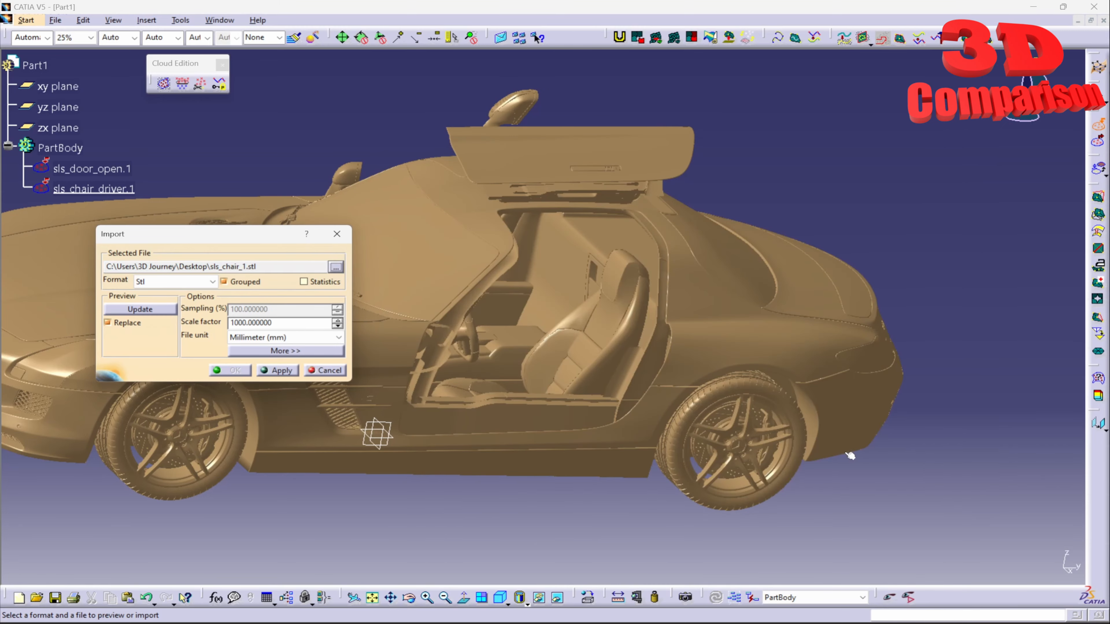
left_click(277, 370)
left_click(228, 370)
middle_click_drag(609, 388, 572, 336)
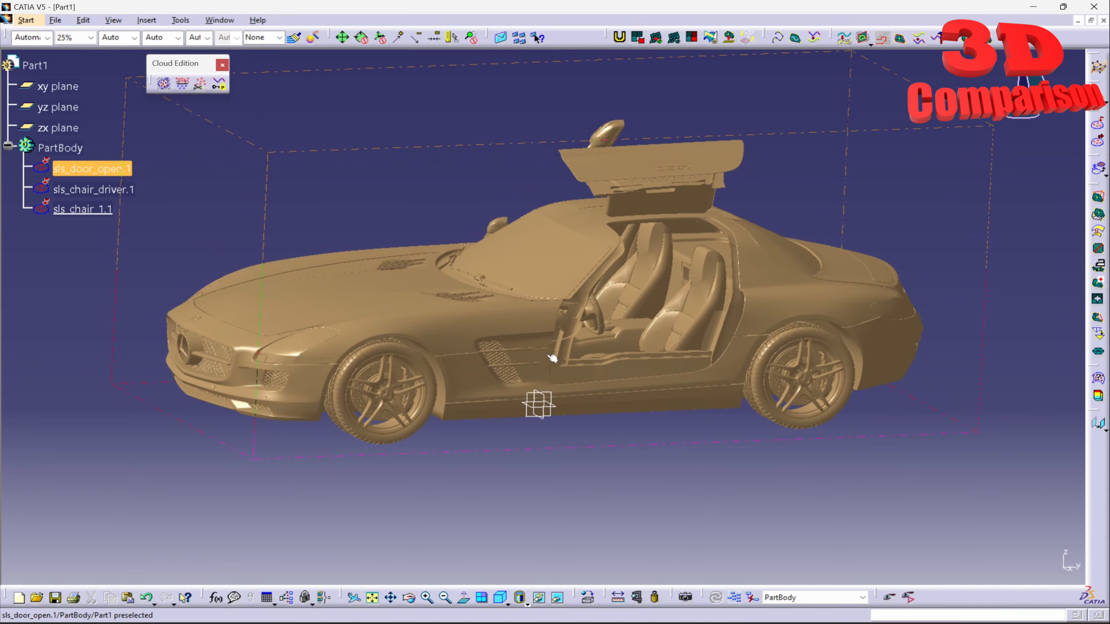
middle_click_drag(551, 357, 397, 334)
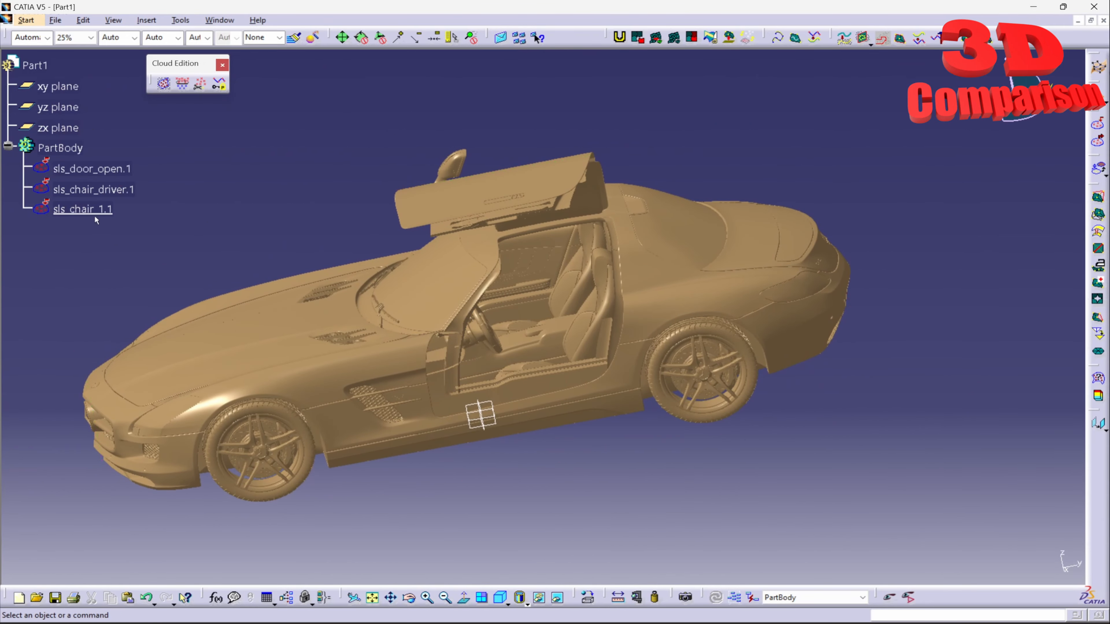
left_click(83, 209)
left_click(104, 191)
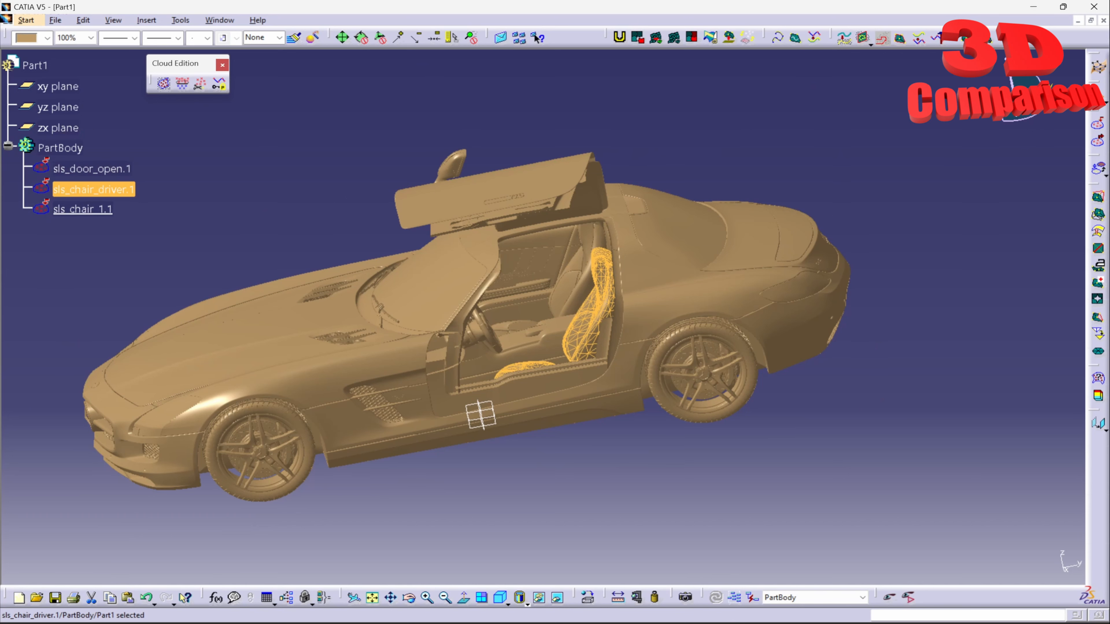
right_click(1016, 114)
left_click(989, 236)
left_click(115, 193)
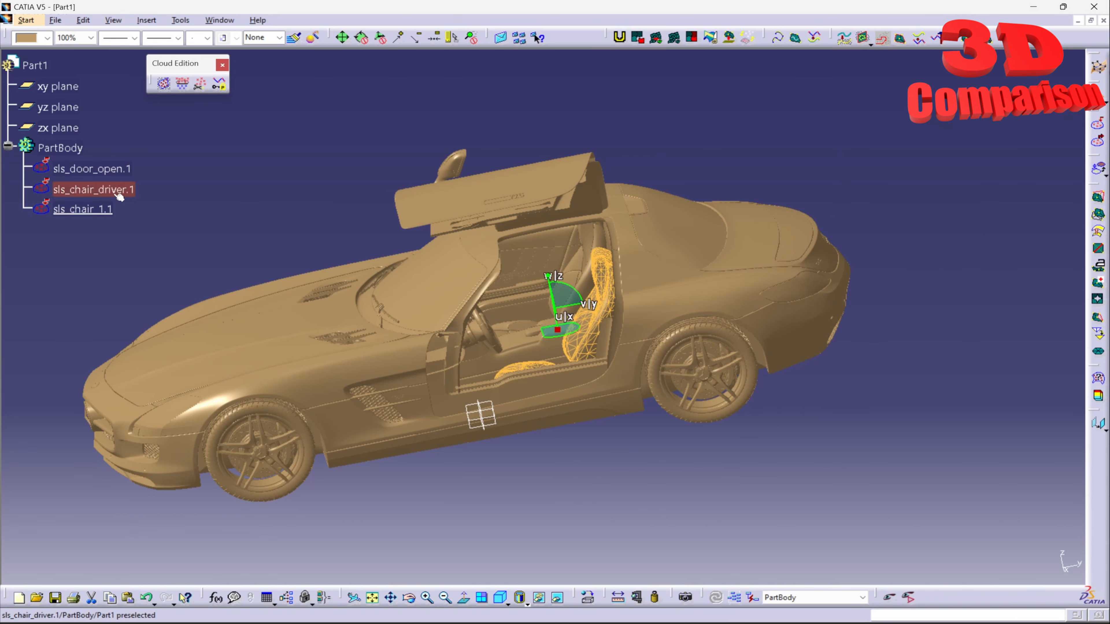
right_click(100, 193)
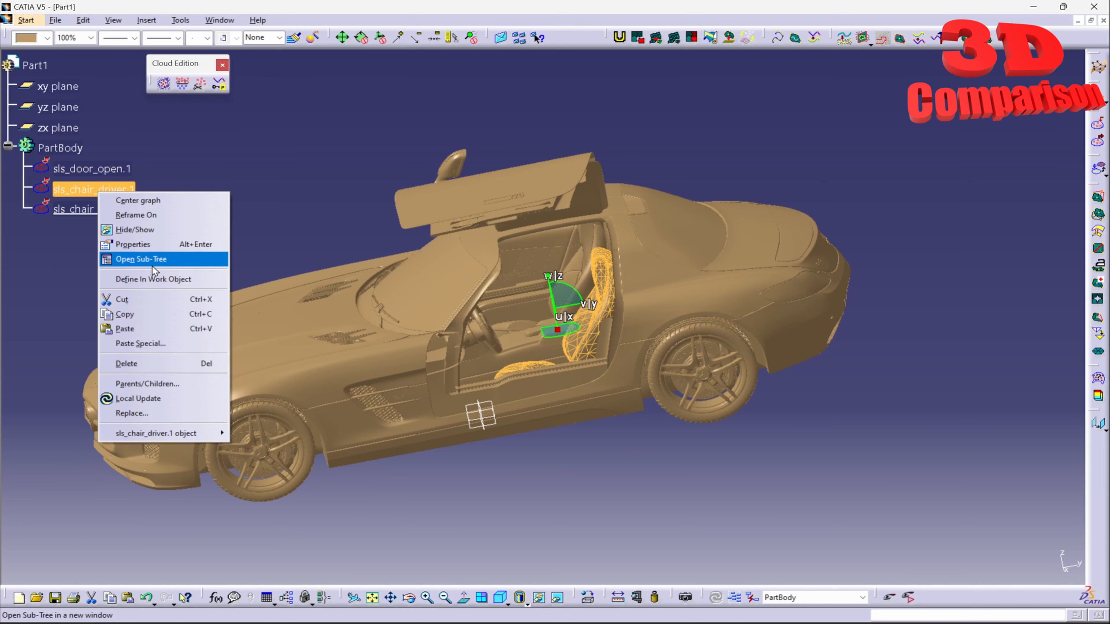
left_click(513, 165)
left_click_drag(557, 330, 799, 190)
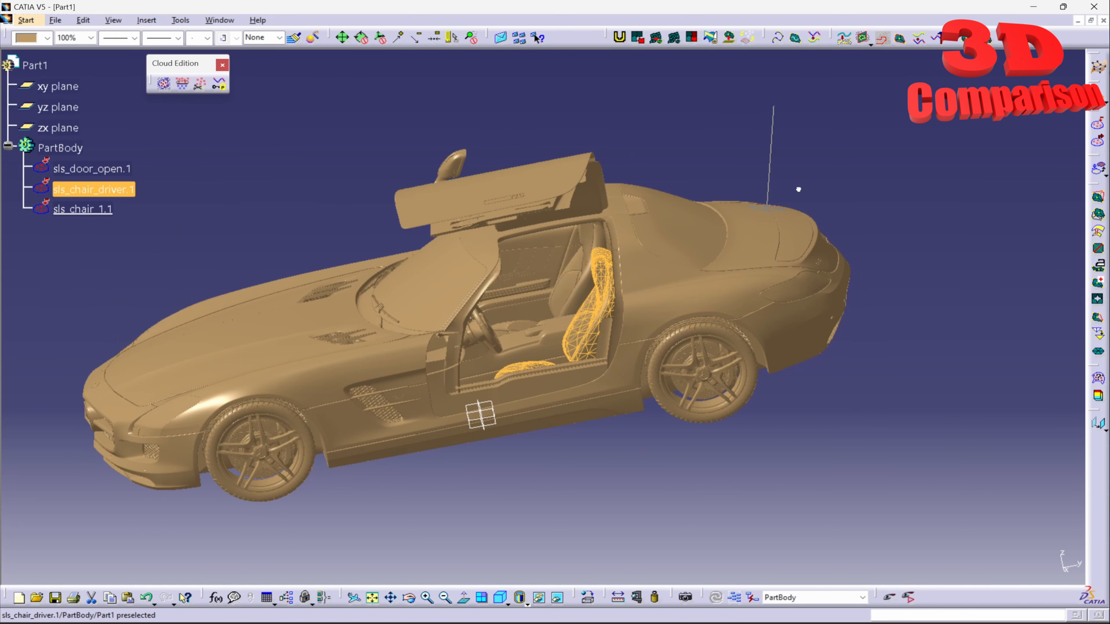
left_click(798, 189)
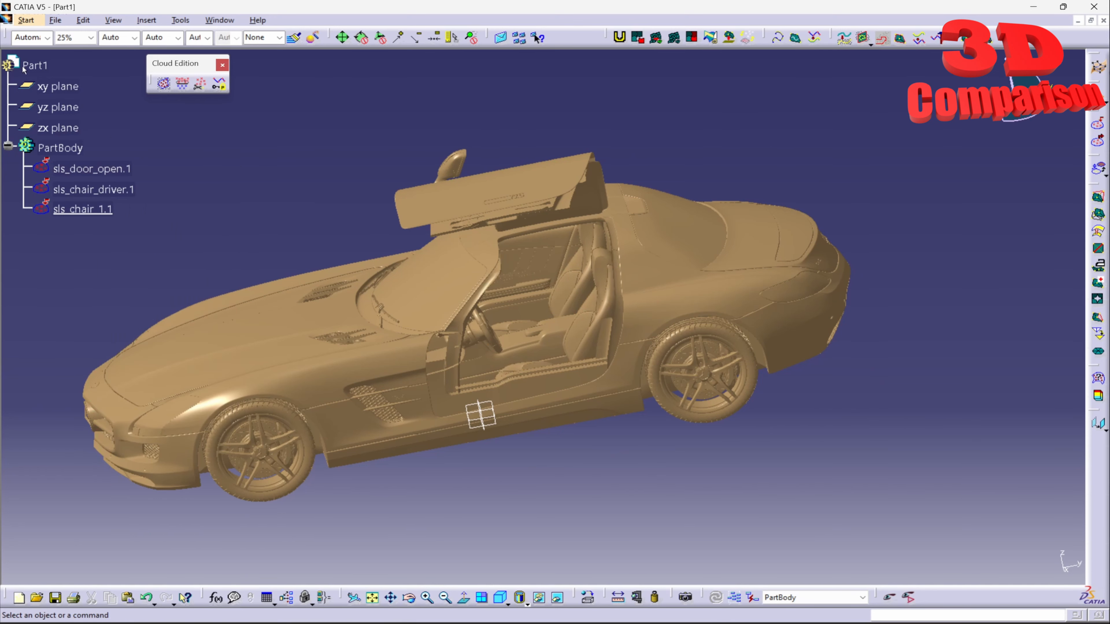
Switch to the Human Builder workbench, creating a new Product1
left_click(26, 20)
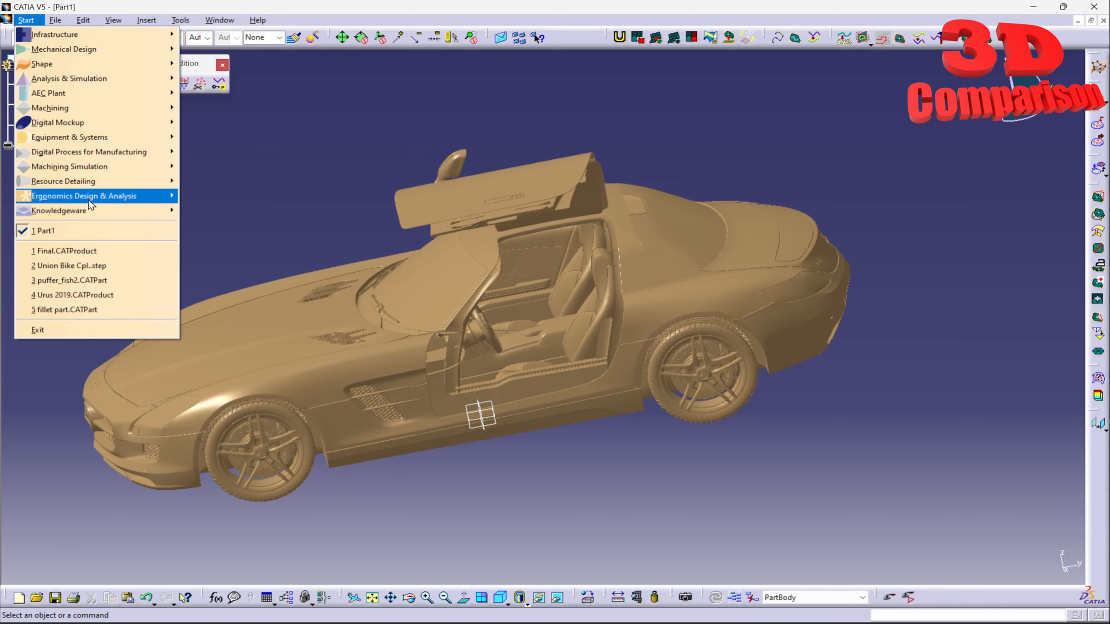
mouse_move(88, 200)
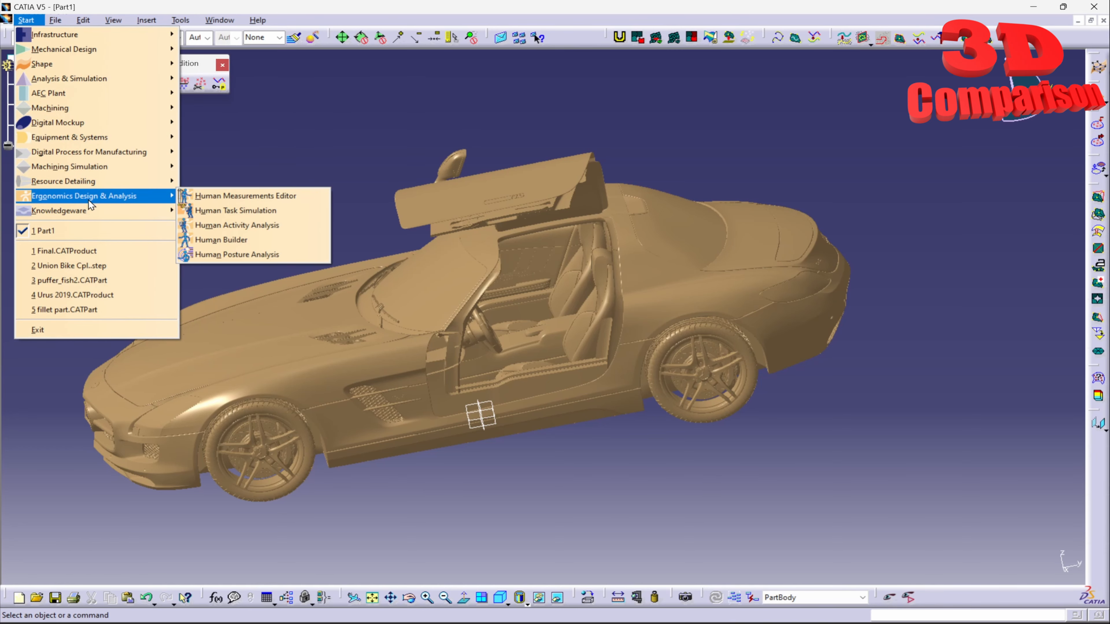
left_click(256, 238)
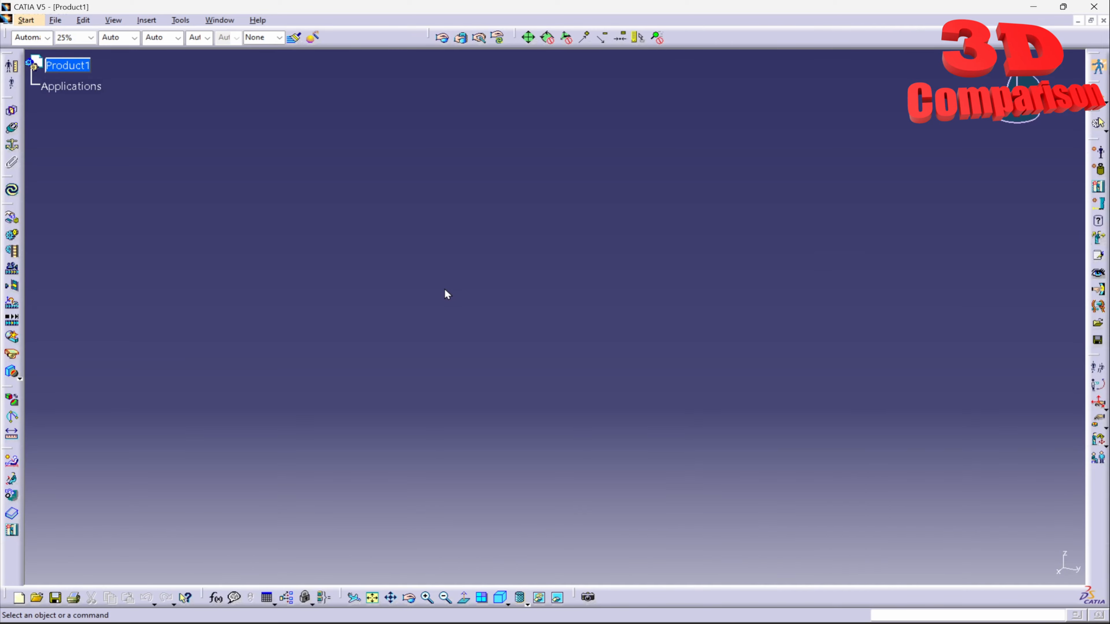
Tile the windows and drag the car's Part1 into Product1
left_click(68, 65)
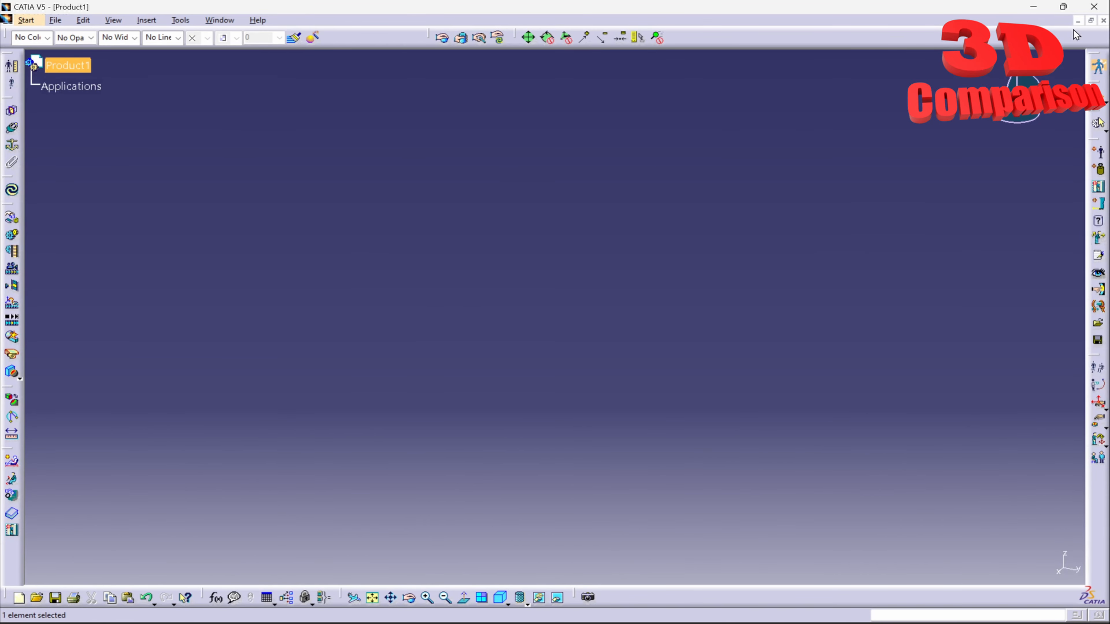
left_click(1091, 20)
left_click_drag(260, 94, 378, 146)
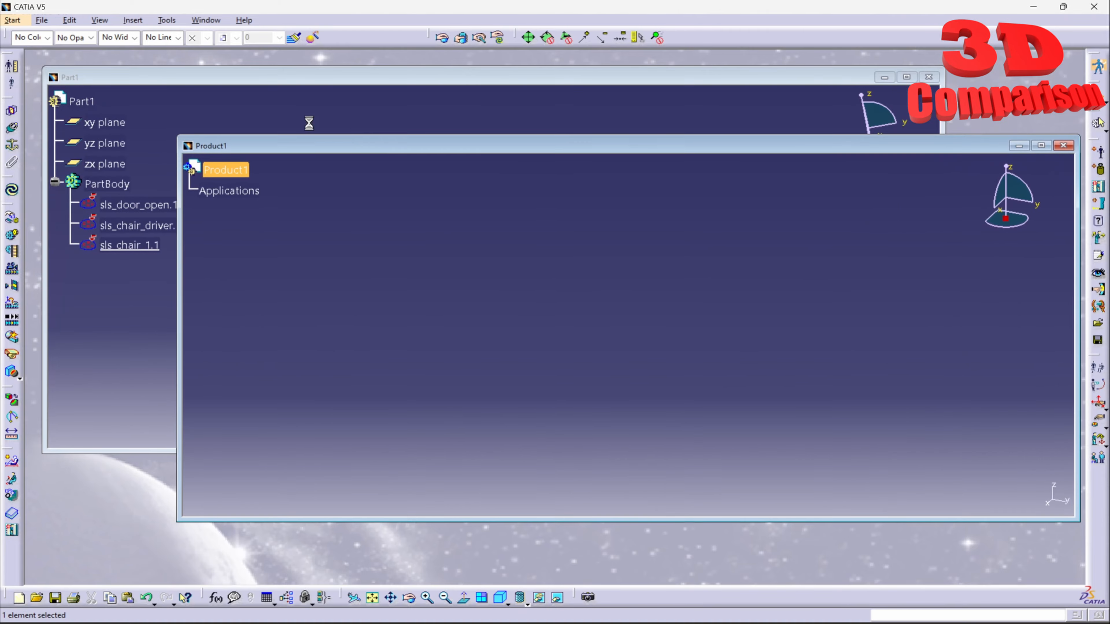
left_click_drag(234, 76, 554, 213)
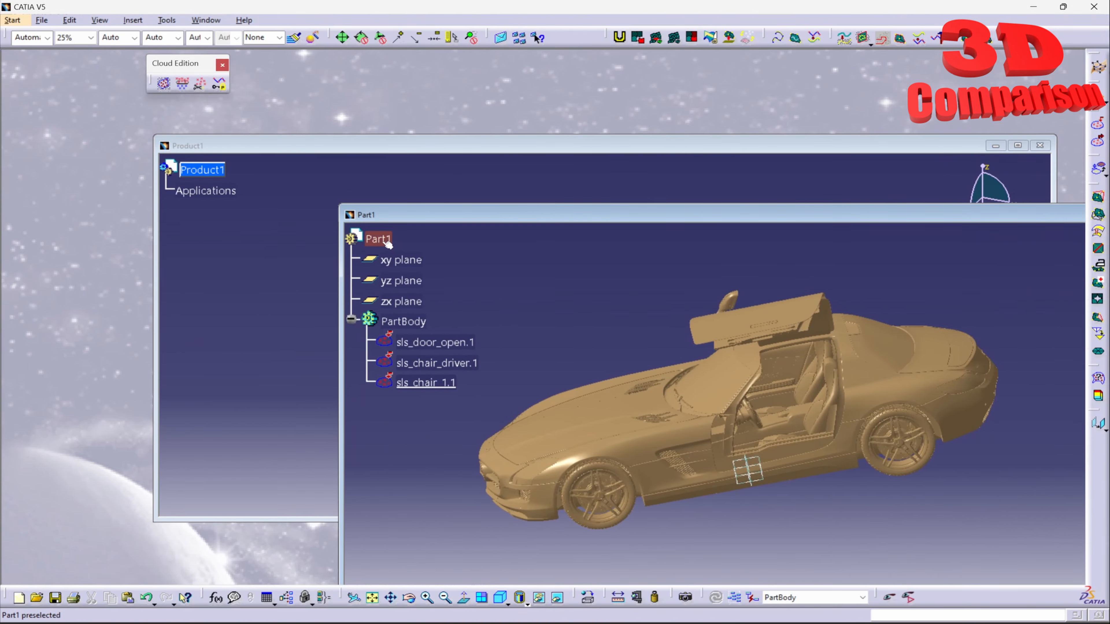
left_click_drag(386, 241, 194, 170)
Maximize the Product1 window and zoom out to show the whole car
double_click(329, 148)
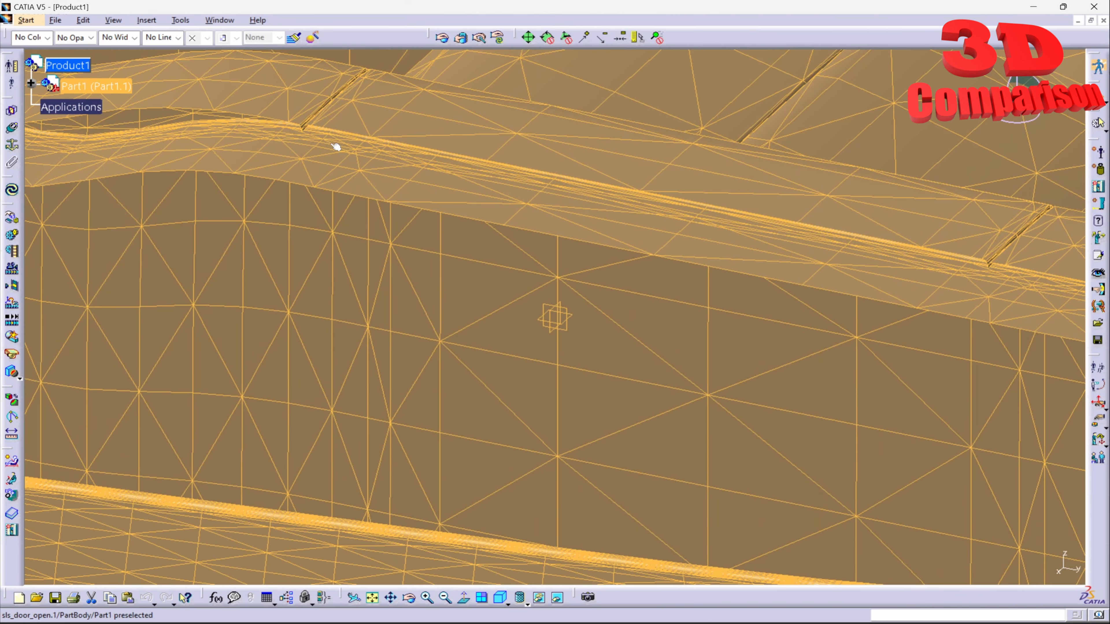
middle_click_drag(433, 208, 546, 542)
left_click(448, 435)
middle_click_drag(483, 434, 758, 373)
Create Manikin1 under Product1 with percentile 95 and the French population
left_click(1104, 151)
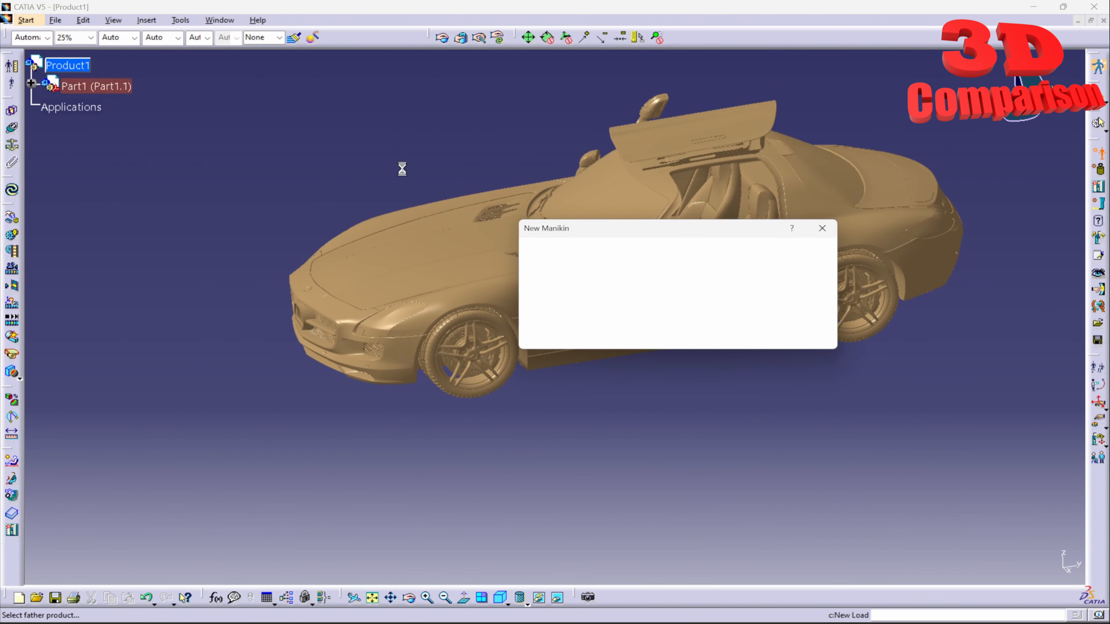
left_click(78, 70)
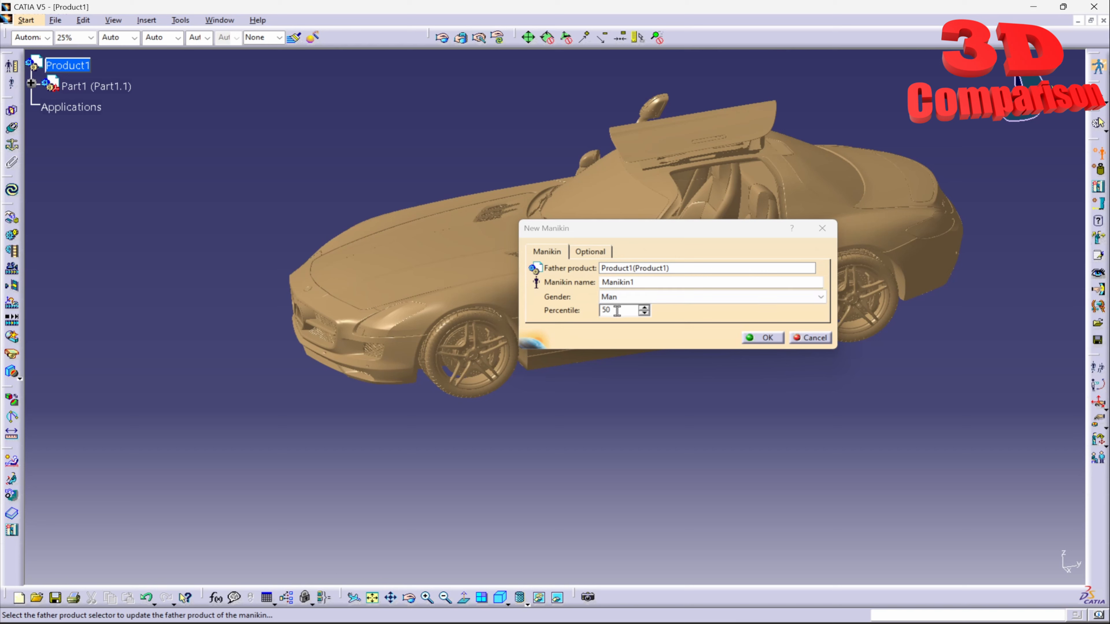
left_click_drag(617, 311, 568, 331)
type("95")
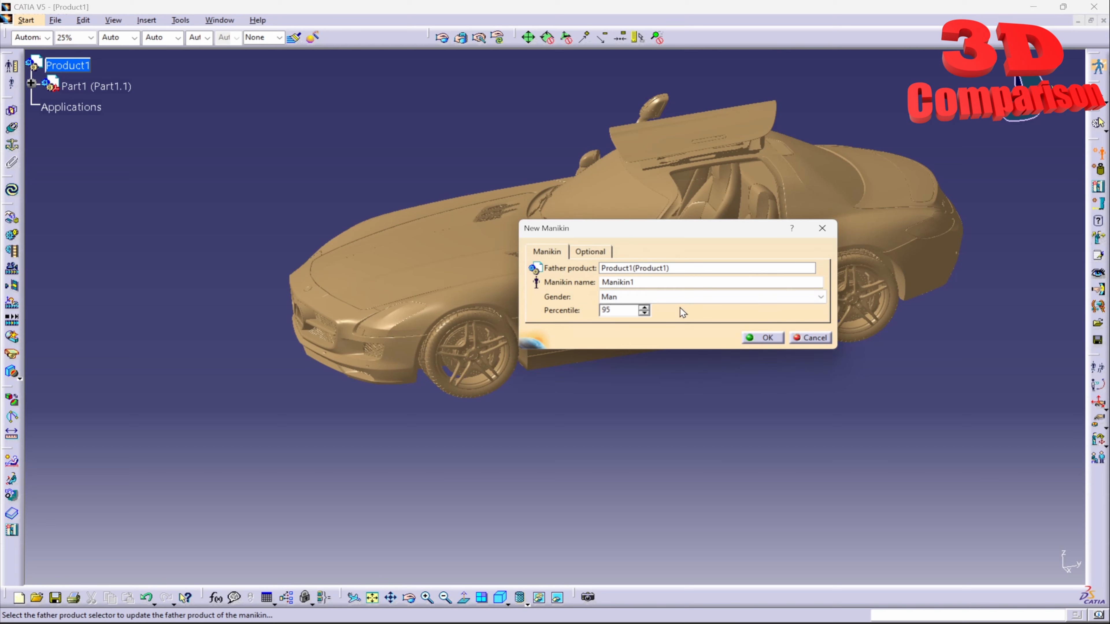
left_click(595, 252)
left_click(626, 268)
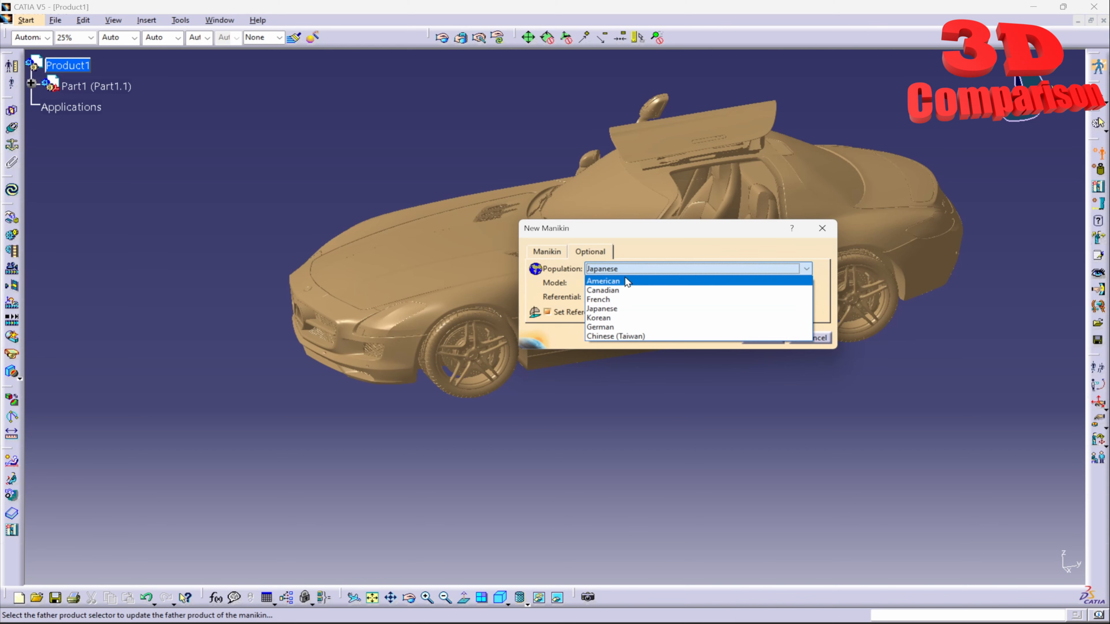
left_click(622, 300)
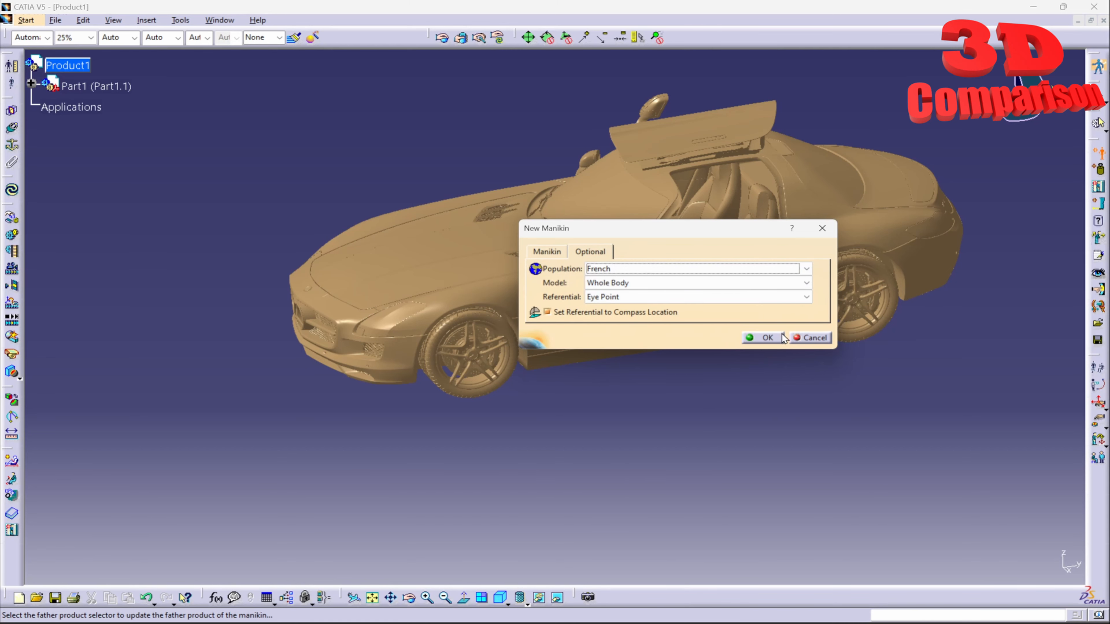
left_click(759, 339)
middle_click_drag(598, 405, 493, 454)
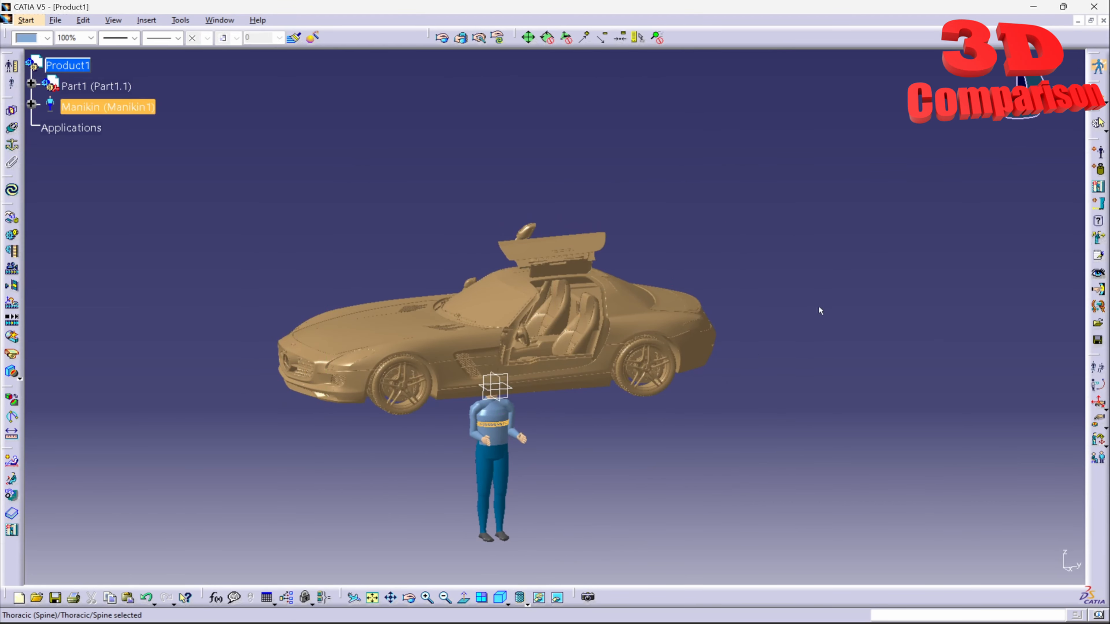
Snap the compass to the manikin's thoracic spine, then expand Part1 (Part1.1) in the tree
left_click(107, 107)
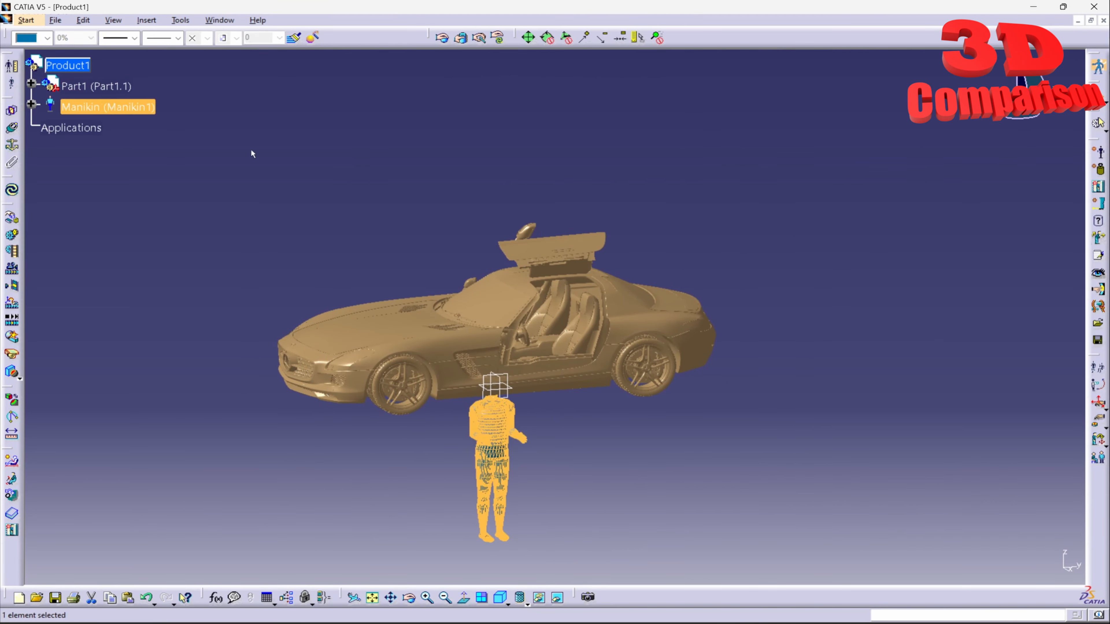
right_click(1013, 119)
left_click(1007, 240)
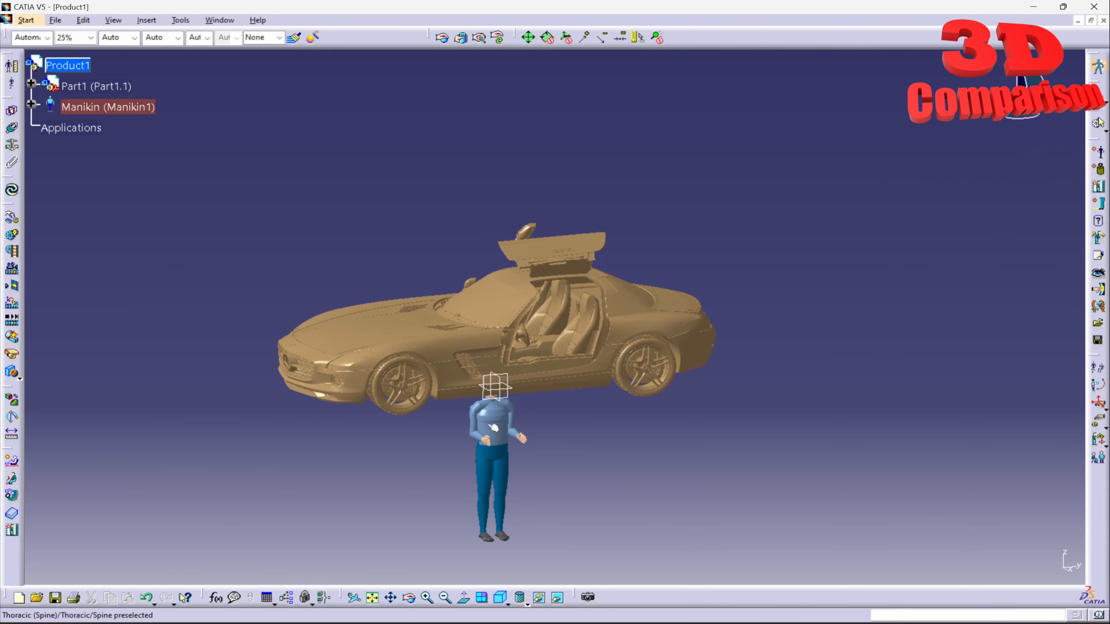
left_click(494, 427)
left_click(496, 427)
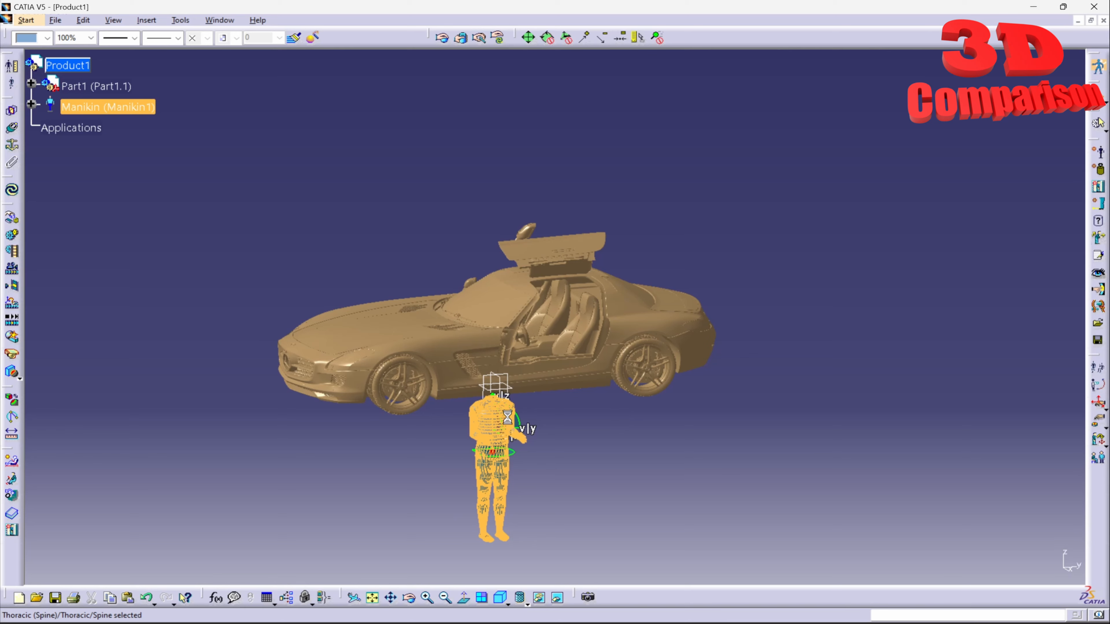
left_click(446, 257)
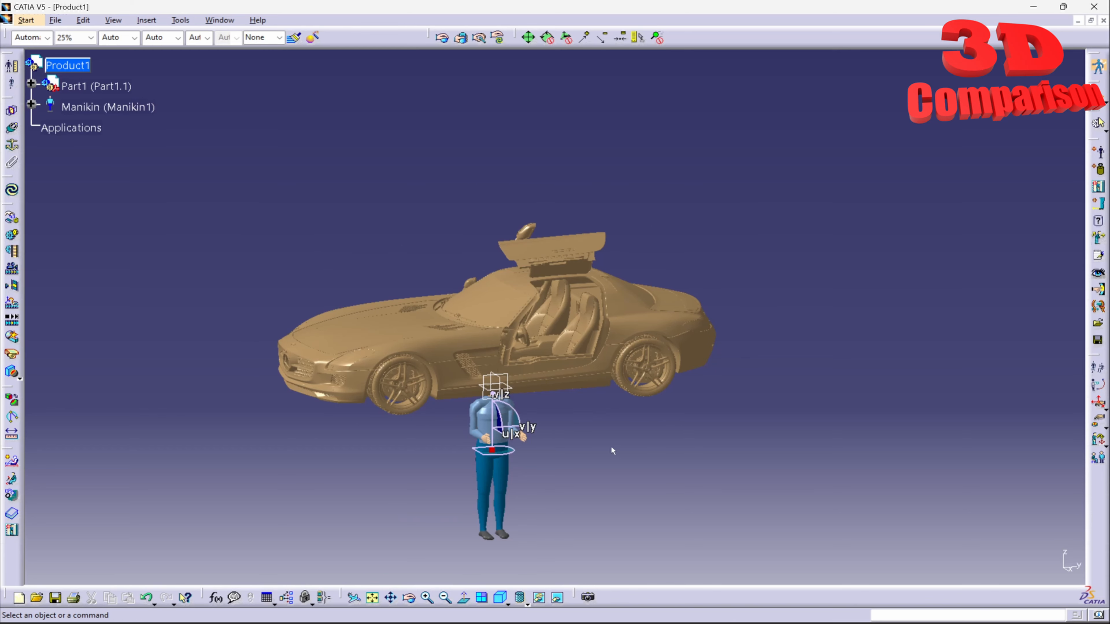
left_click(31, 83)
left_click(46, 103)
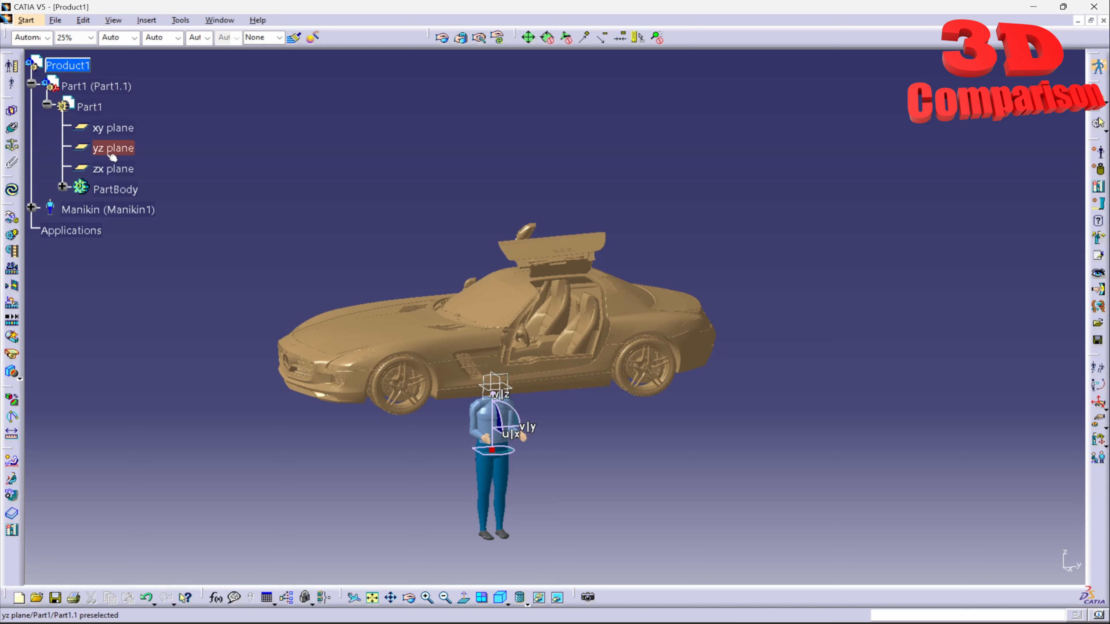
Hide the car body sls_door_open.1 so only the two seats remain
left_click(63, 187)
right_click(129, 207)
left_click(193, 252)
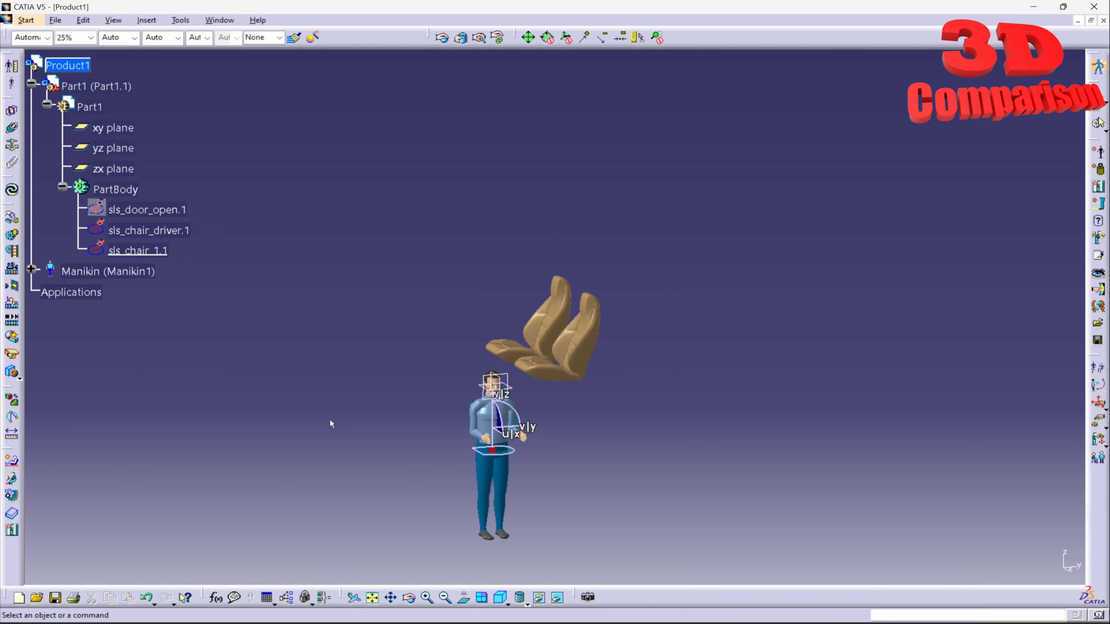
Move Manikin1 up beside the seats using its compass
left_click(138, 278)
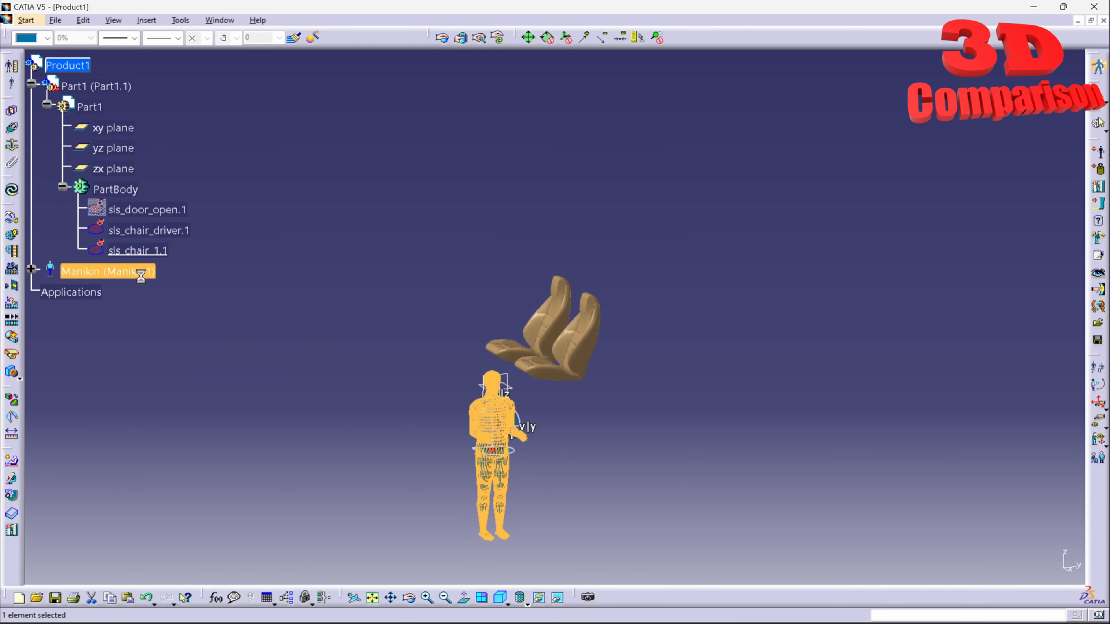
left_click_drag(484, 422, 446, 313)
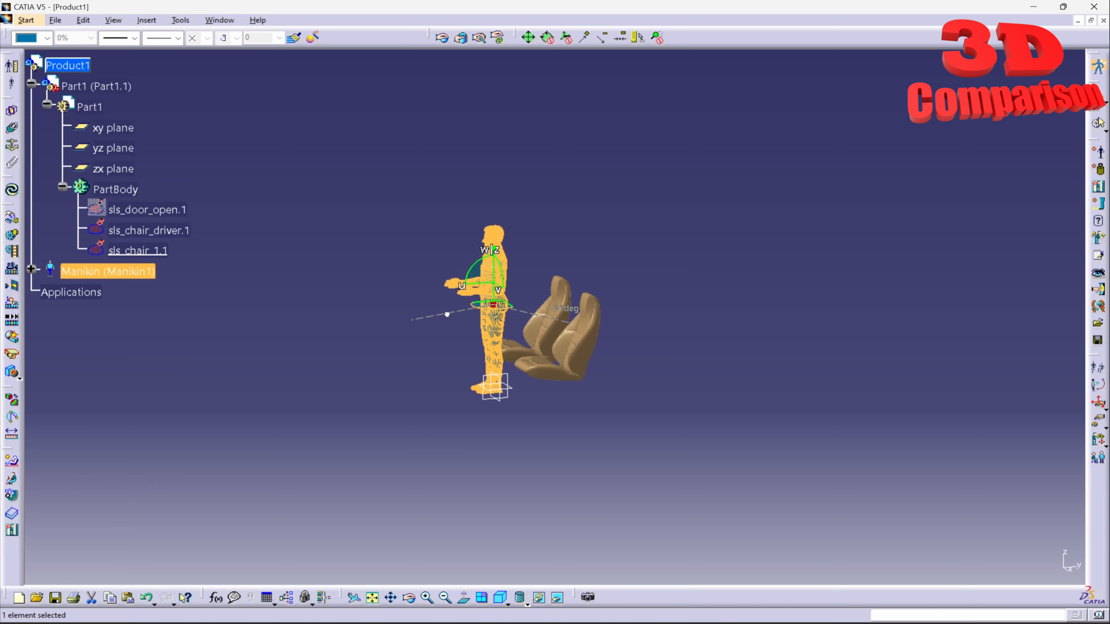
middle_click_drag(540, 355, 505, 358)
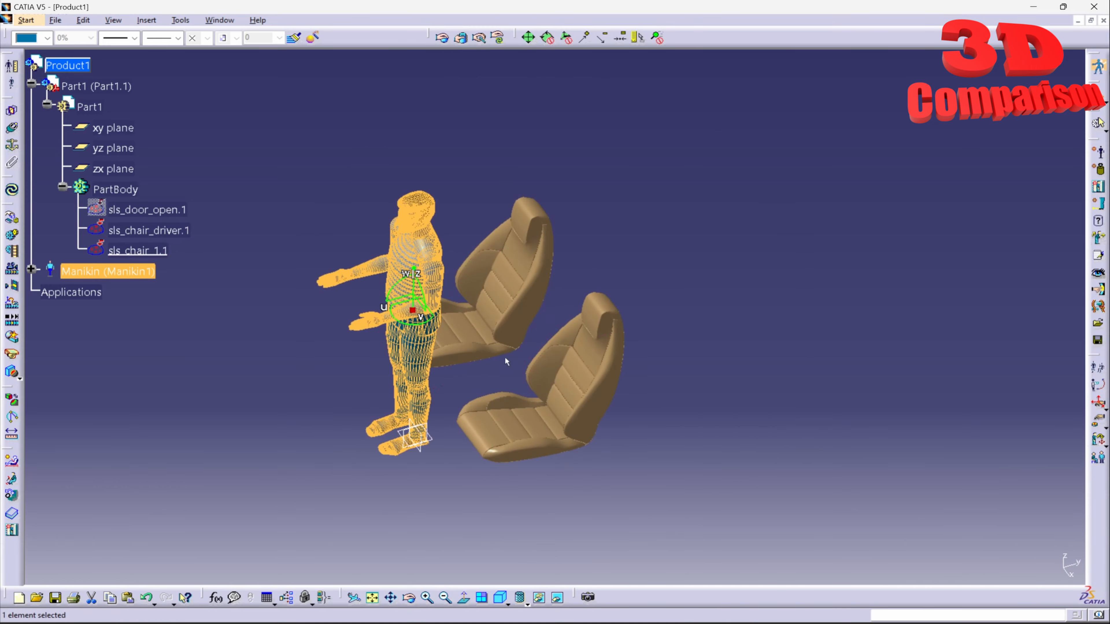
left_click(859, 338)
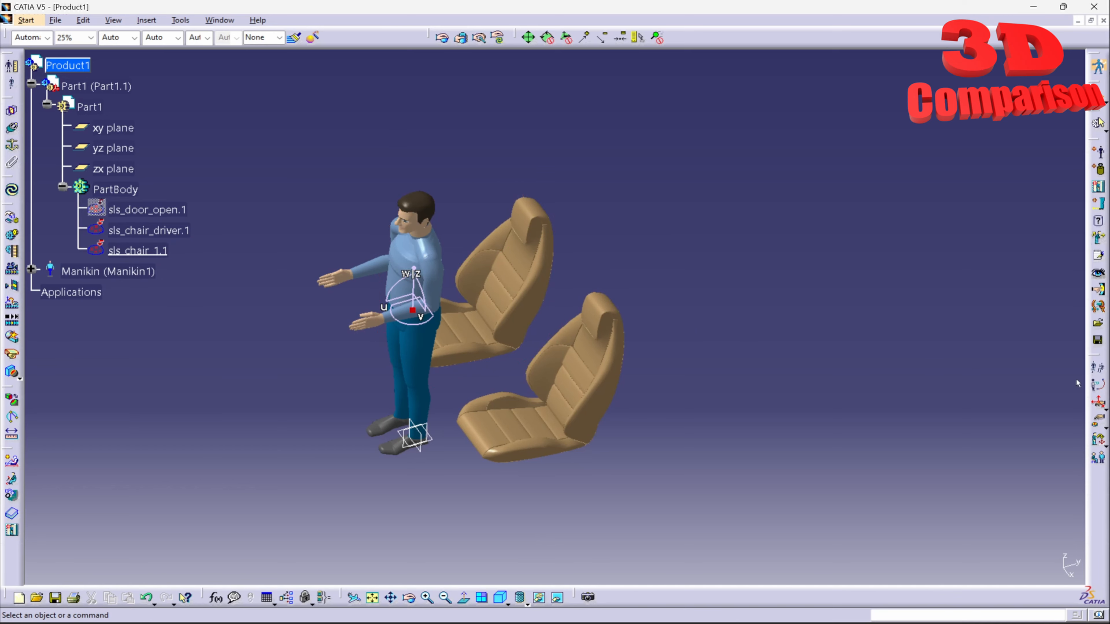
Give the manikin the Sit predefined posture in the Posture Editor
left_click(1098, 368)
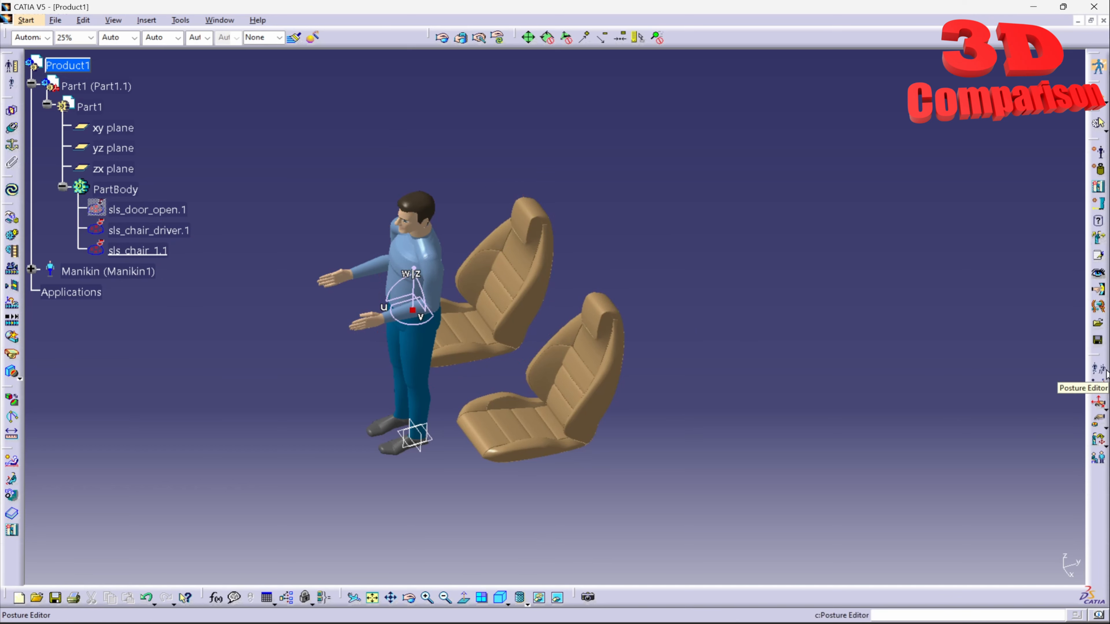
left_click(424, 252)
left_click(786, 382)
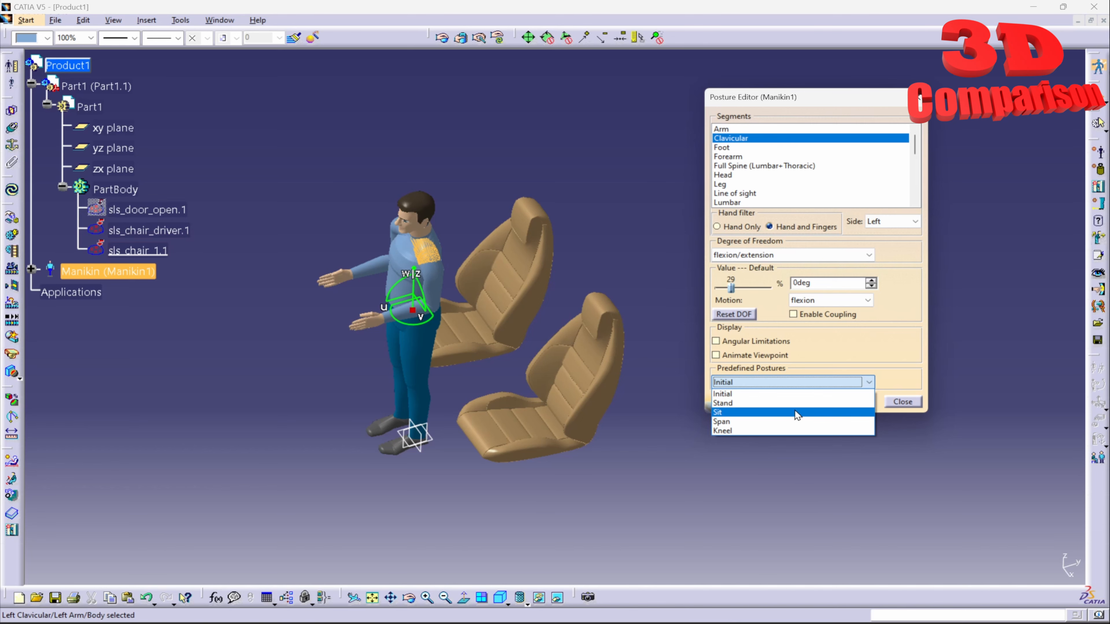
left_click(795, 411)
left_click(901, 401)
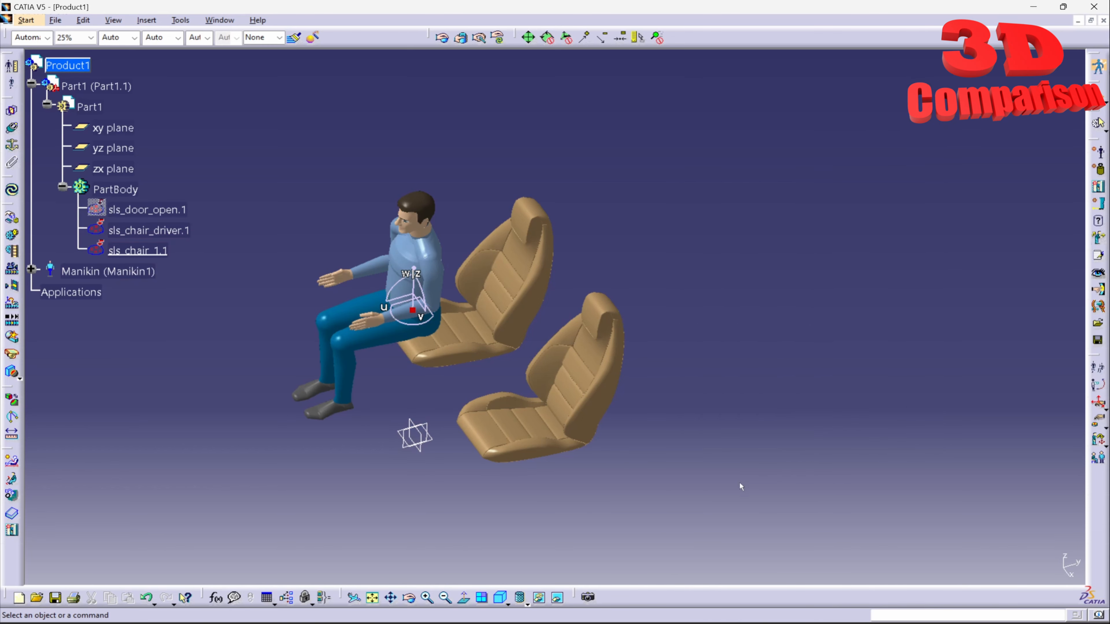
left_click(507, 603)
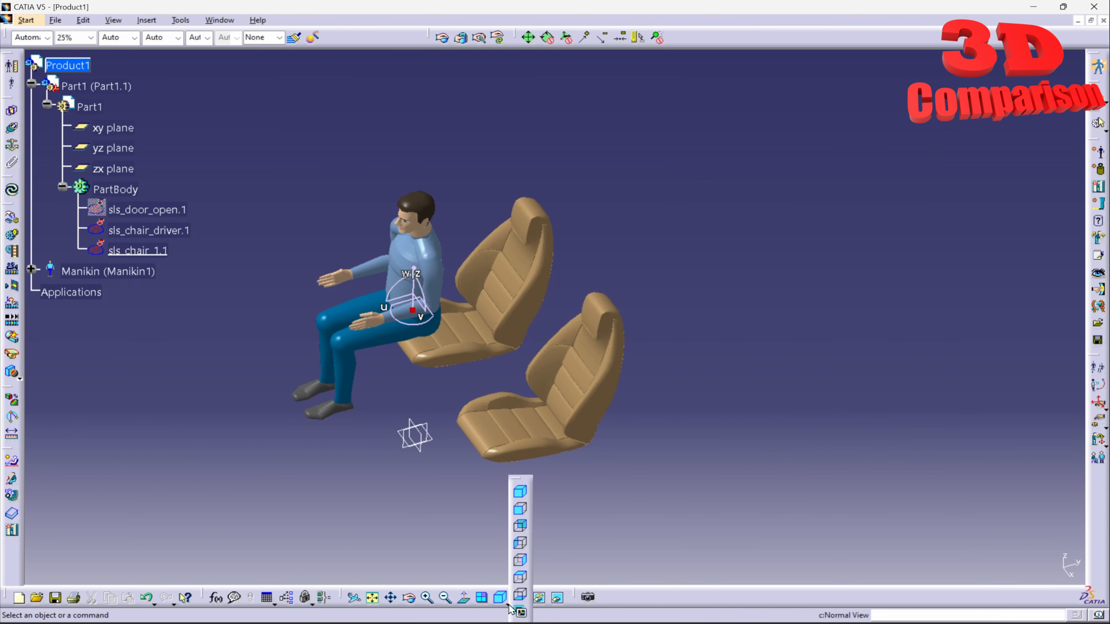
Position the manikin over the lower seat from Top view, then lower it onto the cushion from the side
left_click(520, 576)
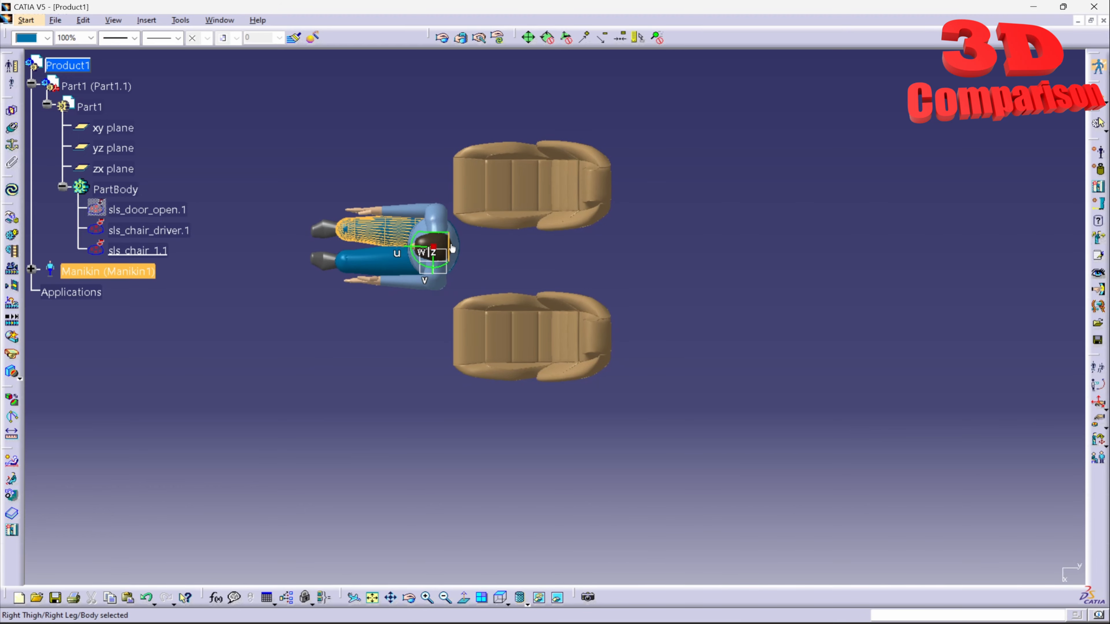
left_click_drag(450, 242, 549, 326)
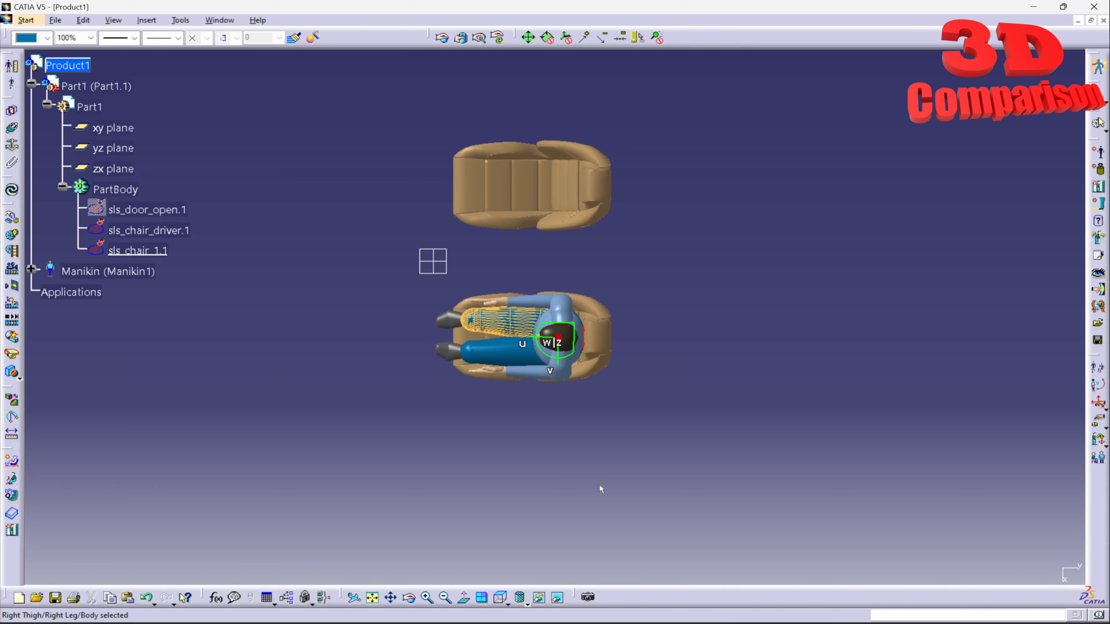
left_click(507, 603)
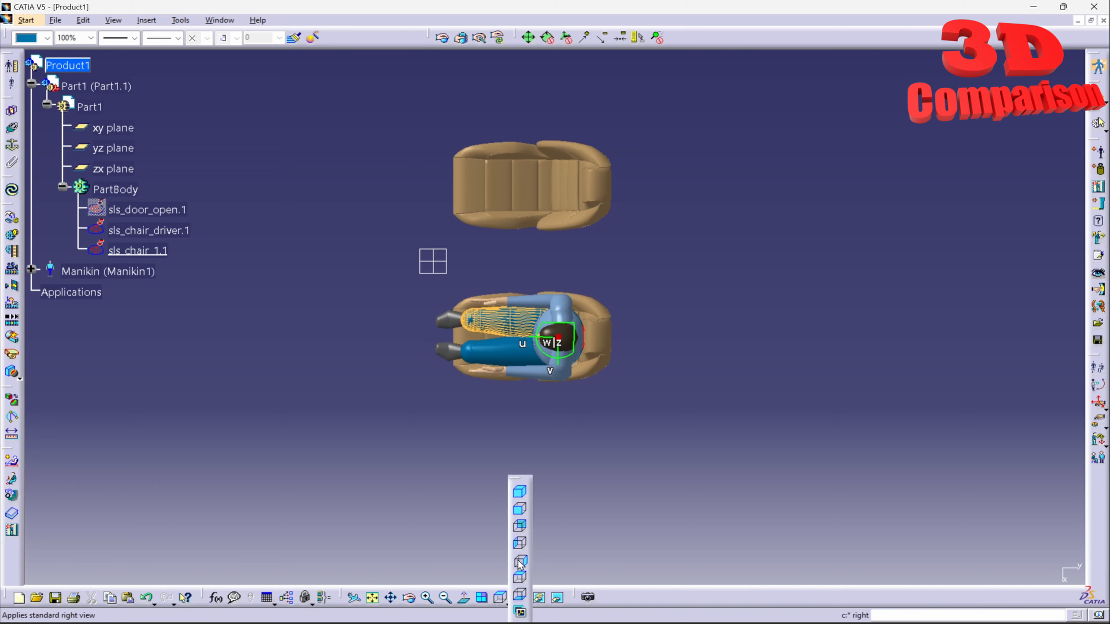
left_click(519, 562)
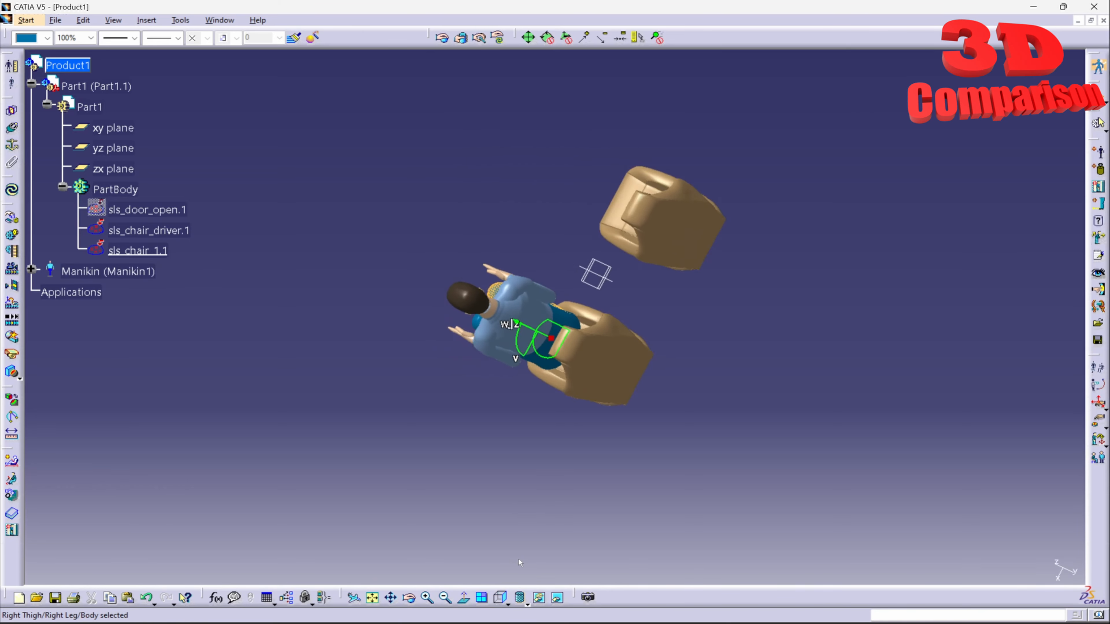
left_click(510, 604)
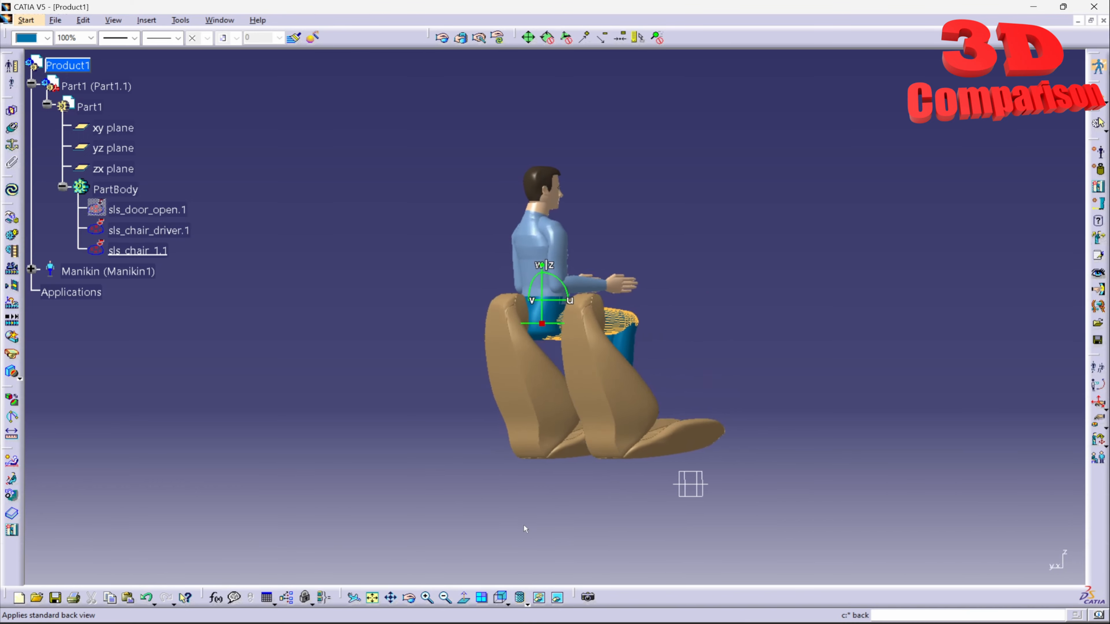
middle_click_drag(674, 431, 612, 345)
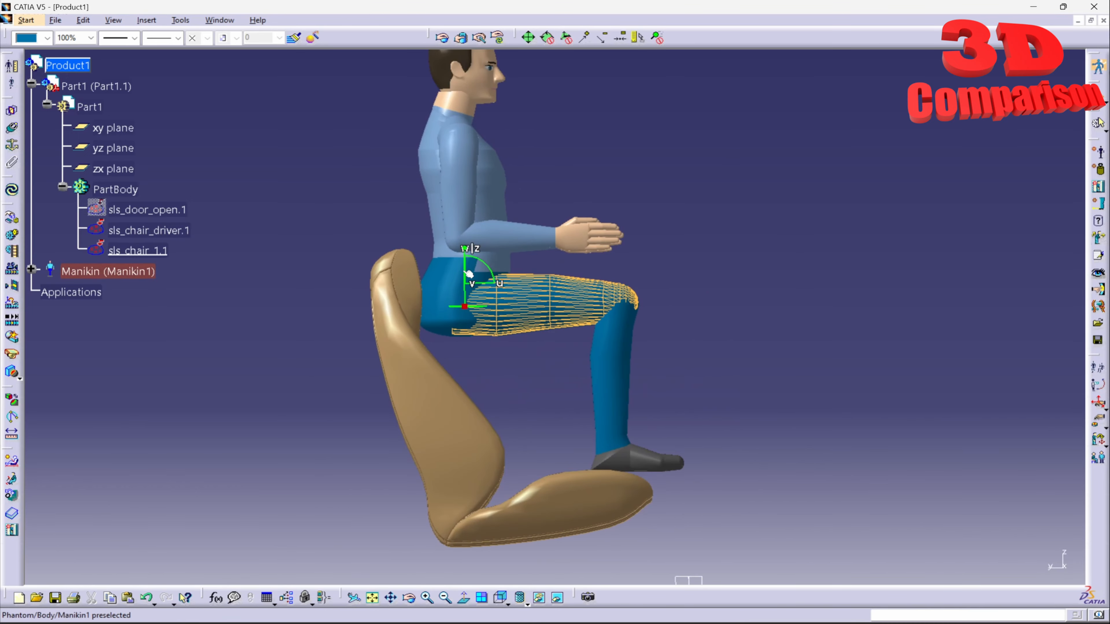
left_click_drag(466, 274, 520, 470)
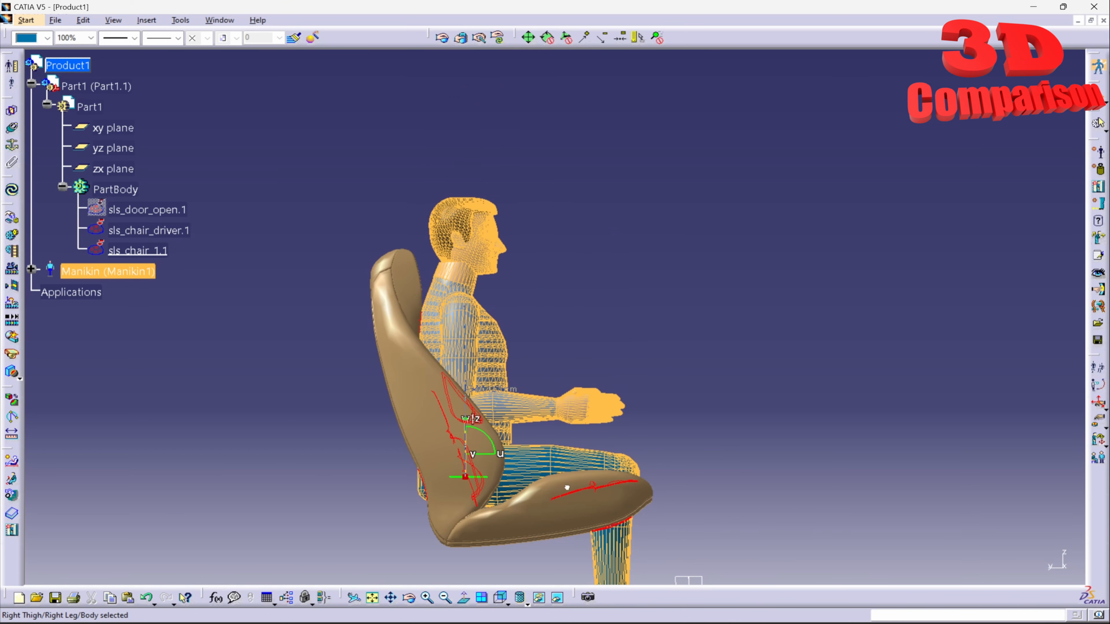
middle_click_drag(578, 539, 510, 416)
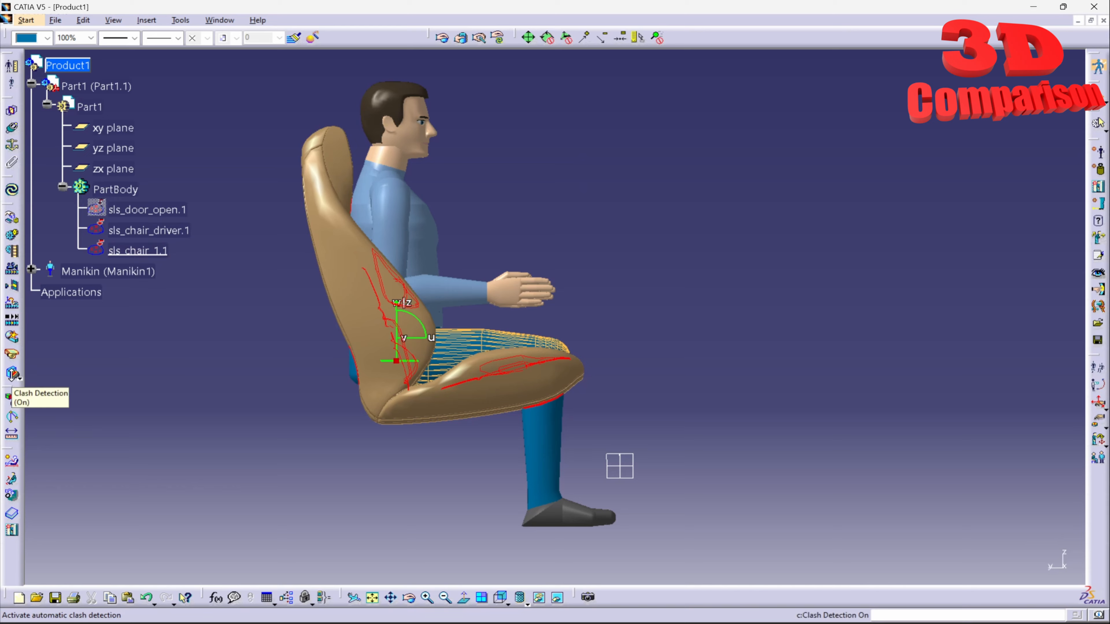
Turn on Clash Detection and shift Manikin1 forward on the driver seat until no red clash outlines remain
middle_click_drag(508, 248, 486, 274)
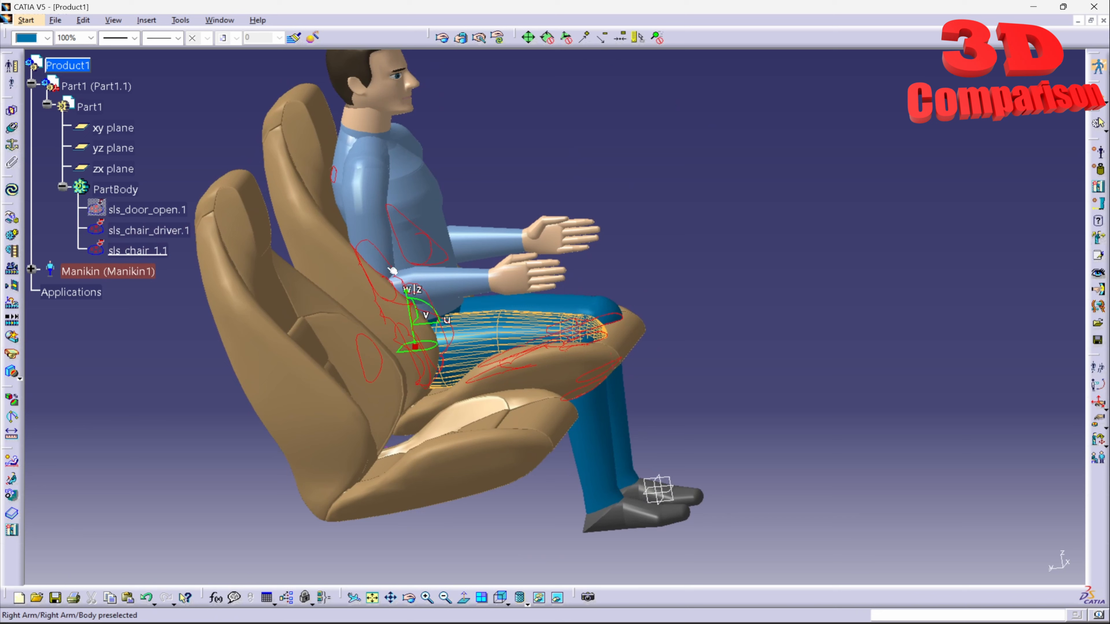
left_click(19, 379)
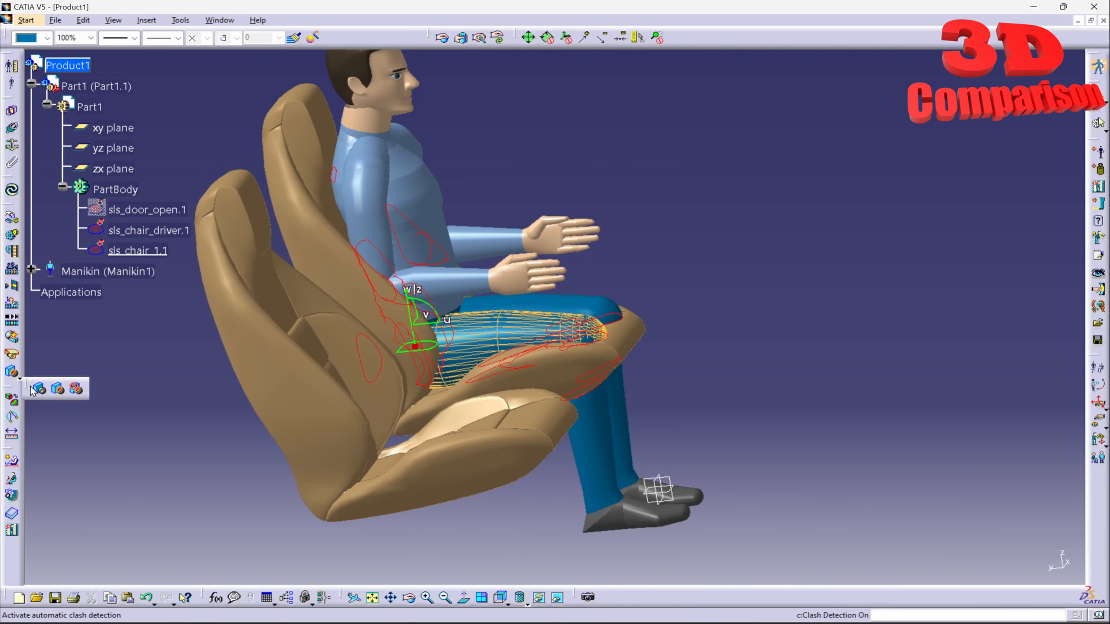
left_click(40, 391)
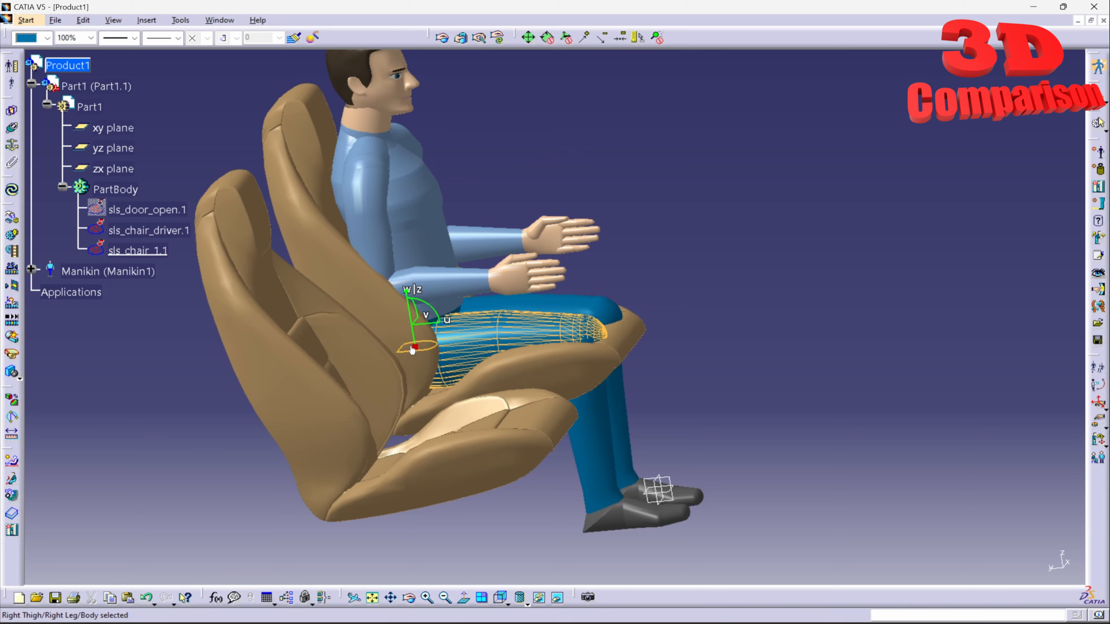
left_click_drag(432, 328, 453, 305)
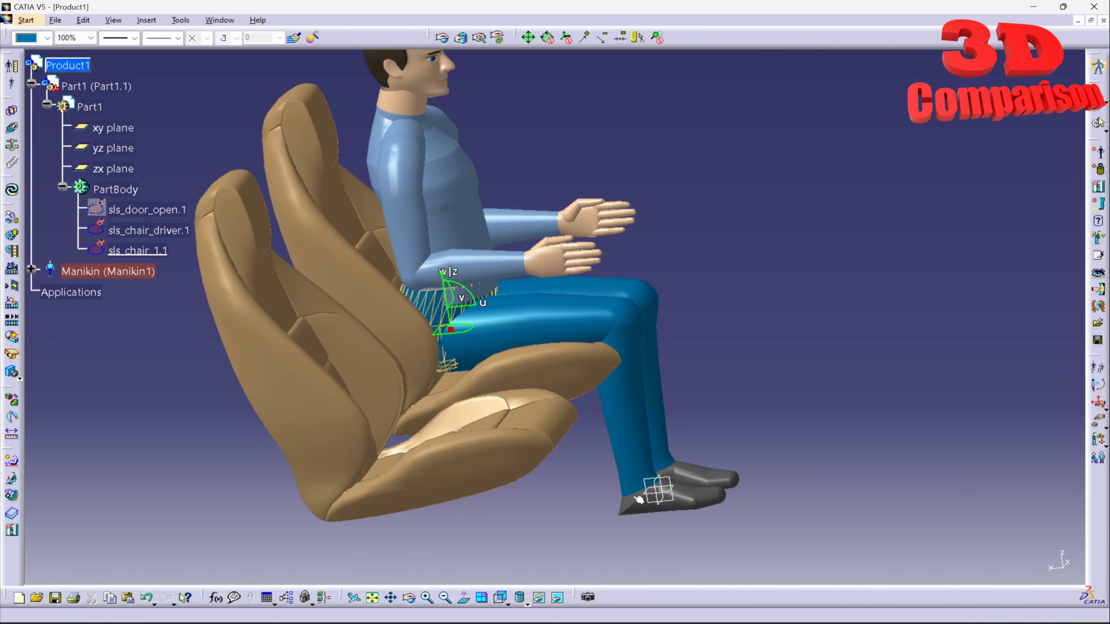
left_click_drag(602, 572, 924, 268)
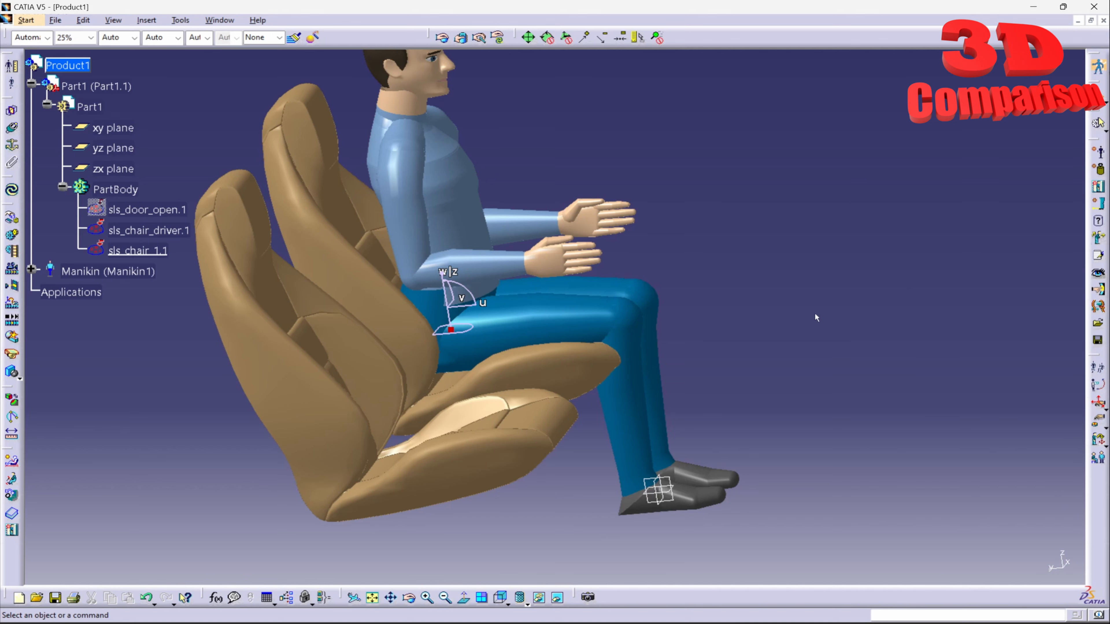